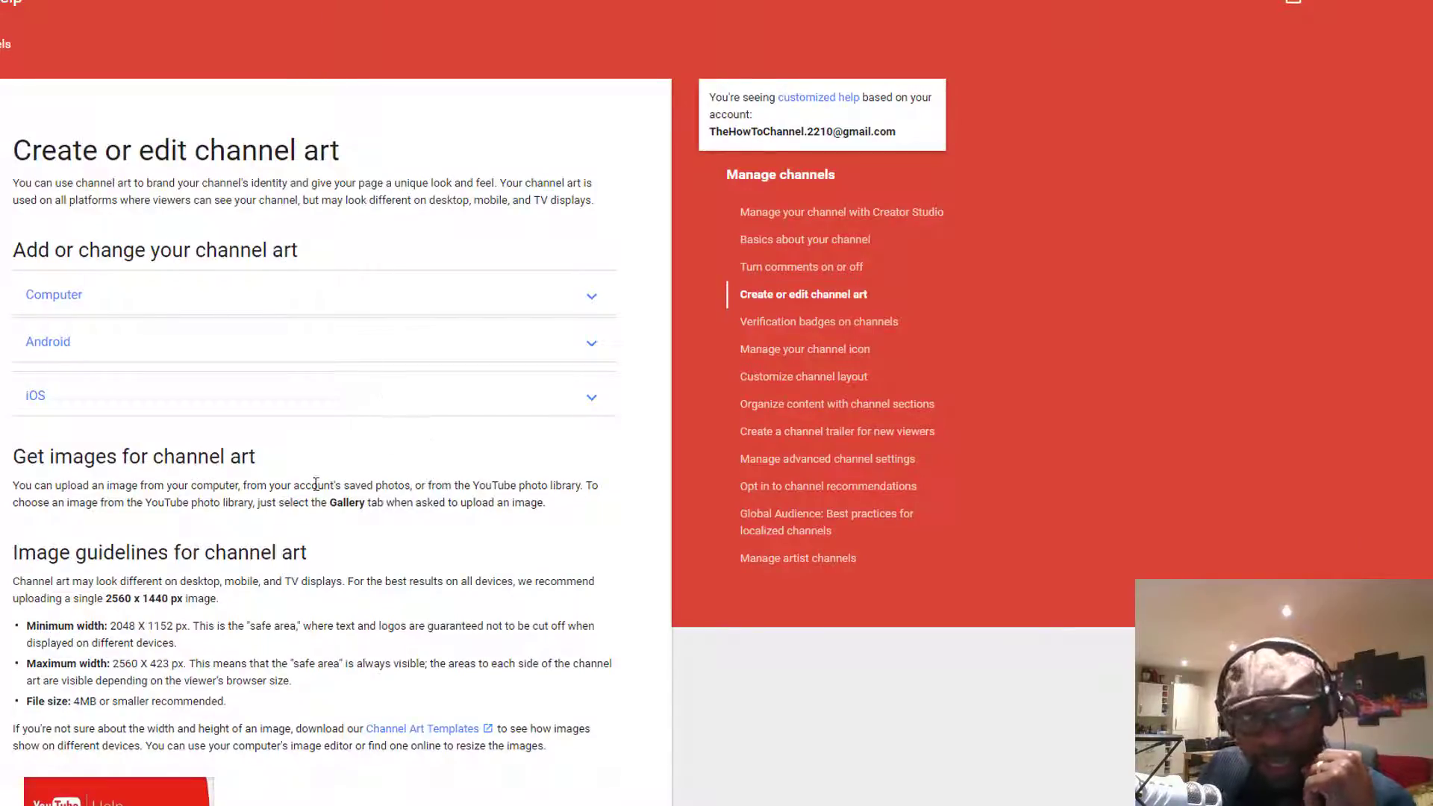
Scroll down the YouTube channel page to view its current channel art banner
scroll(392, 544, down, 1)
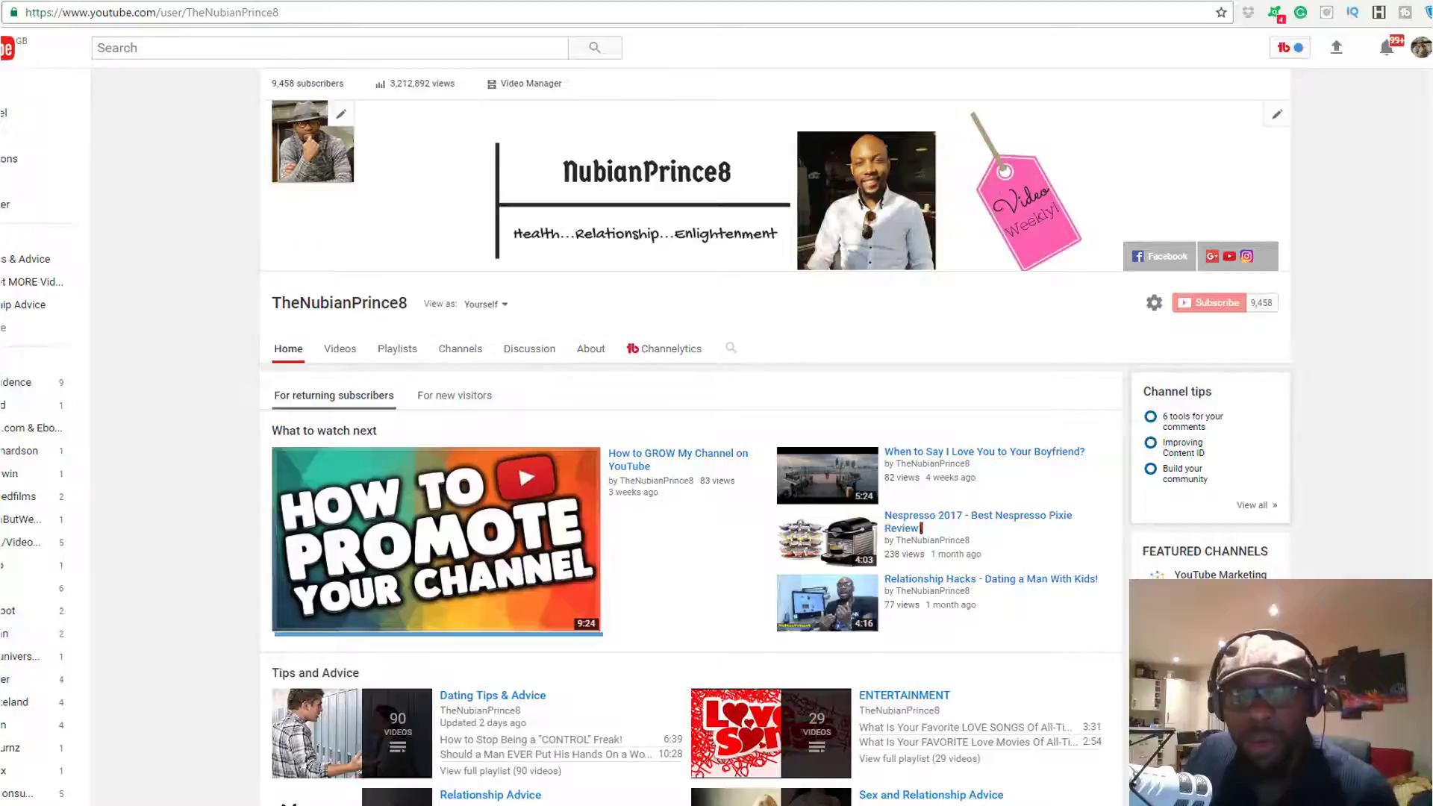
In Canva, browse the new design types, then return to the home page of saved designs
click(699, 1)
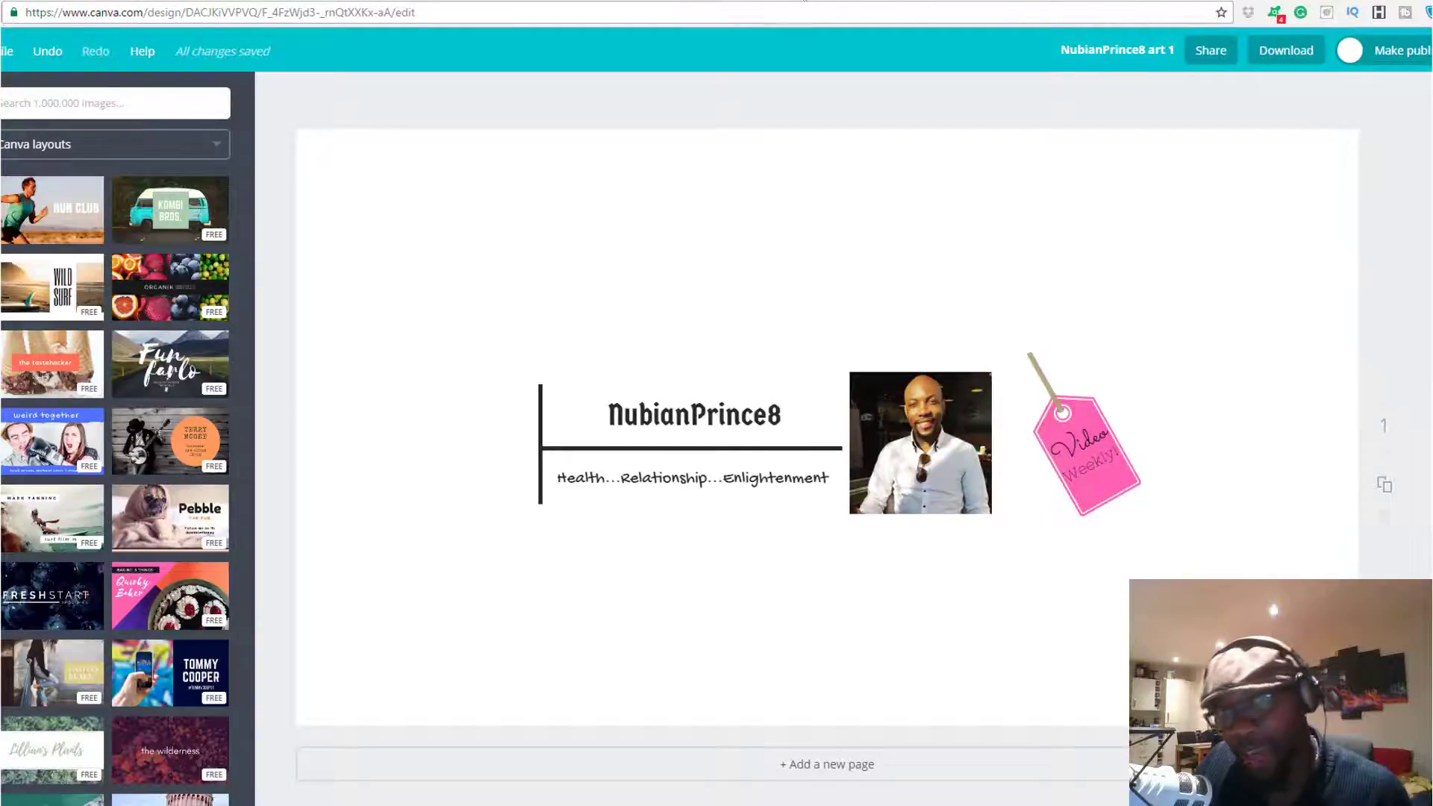
click(806, 0)
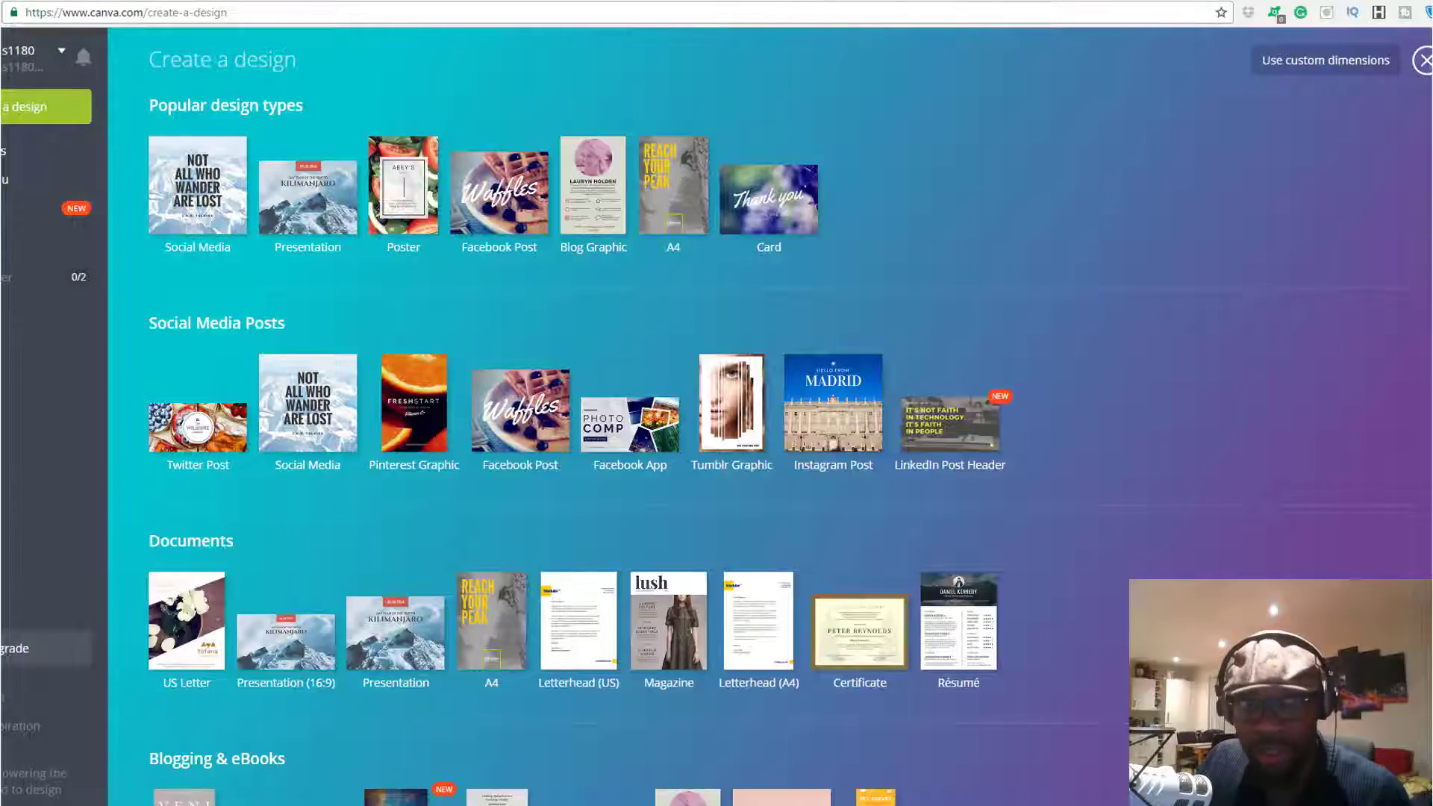
scroll(669, 396, down, 2)
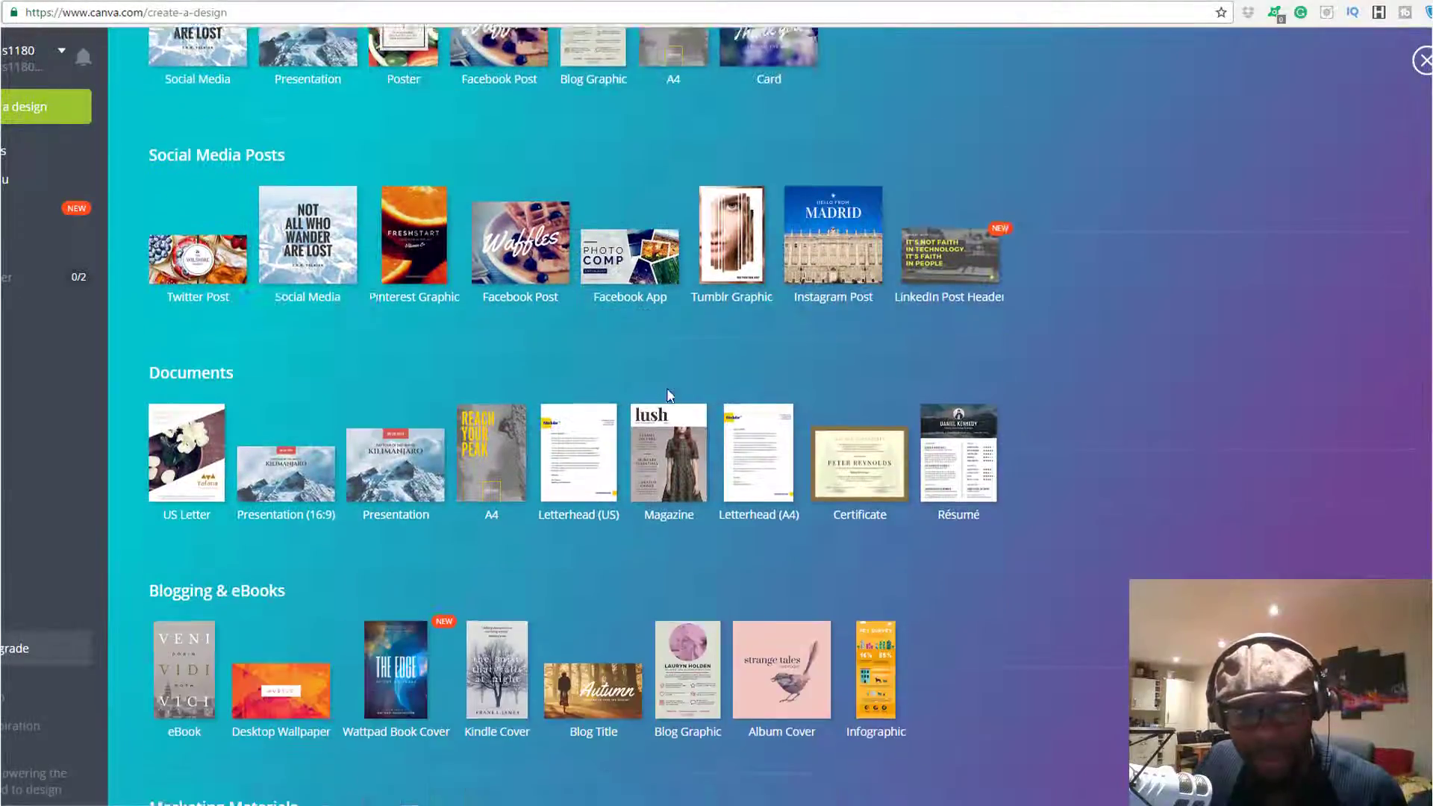
scroll(656, 388, down, 5)
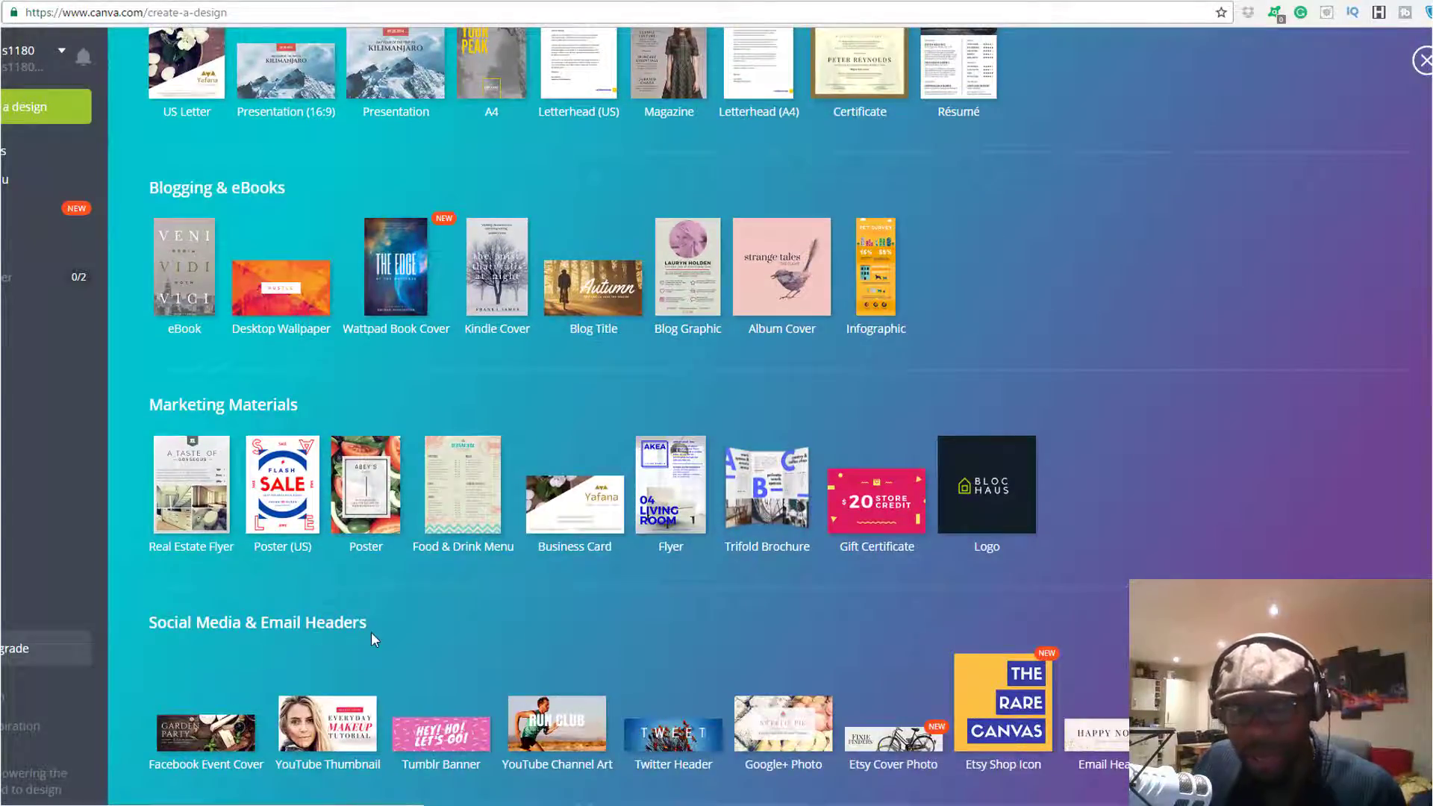
scroll(370, 633, down, 2)
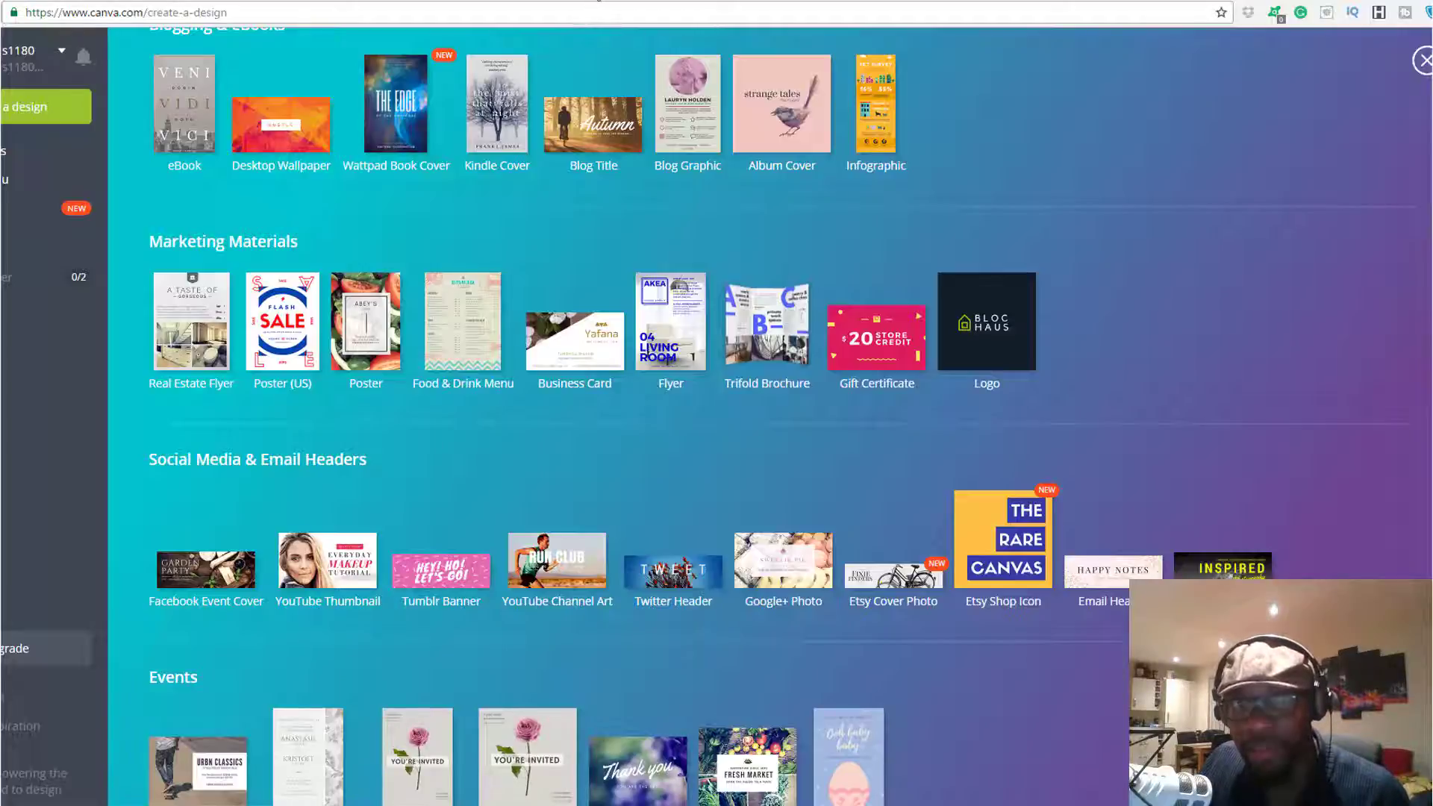
key(alt+Left)
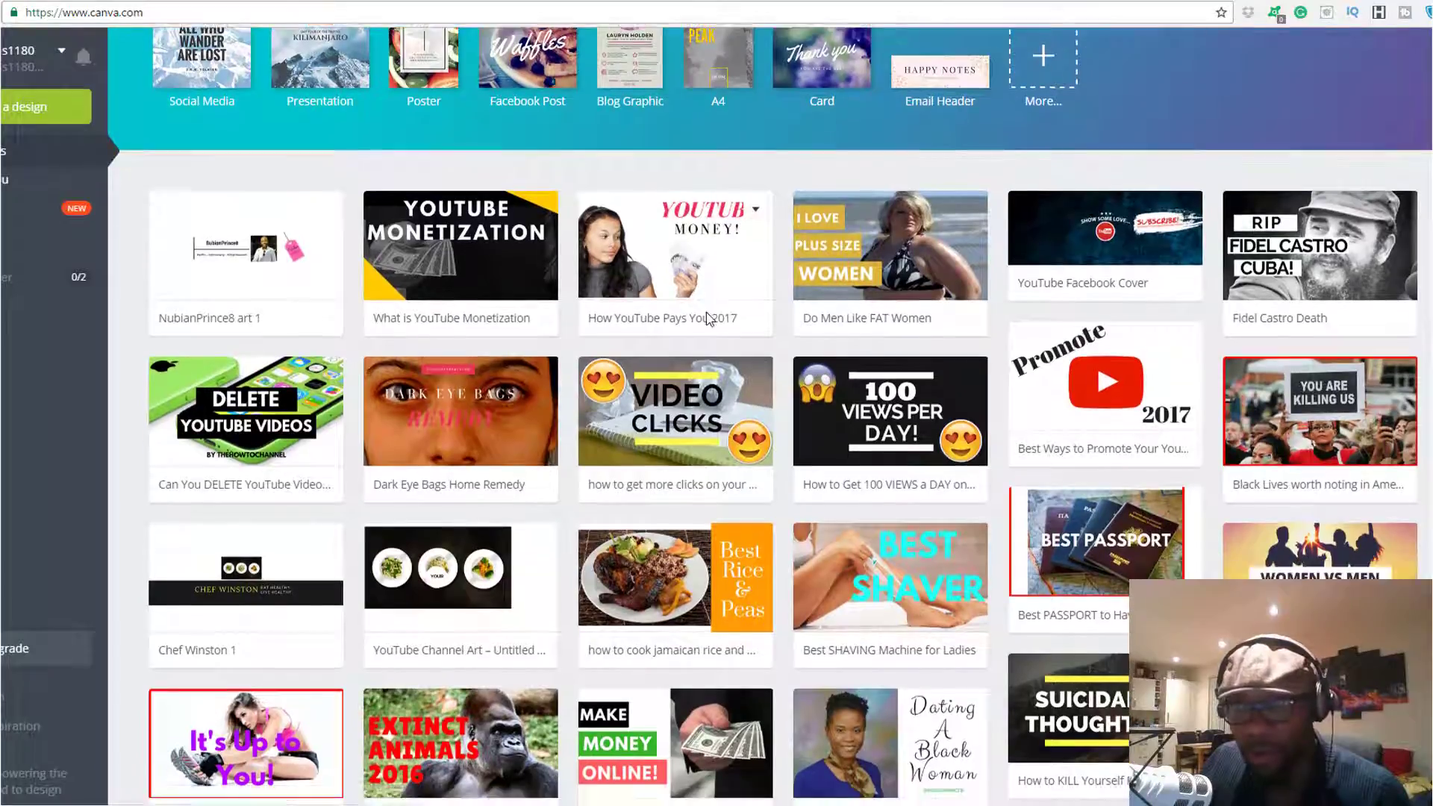
Scroll down to the Social Media & Email Headers types, showing YouTube Channel Art
scroll(707, 316, down, 2)
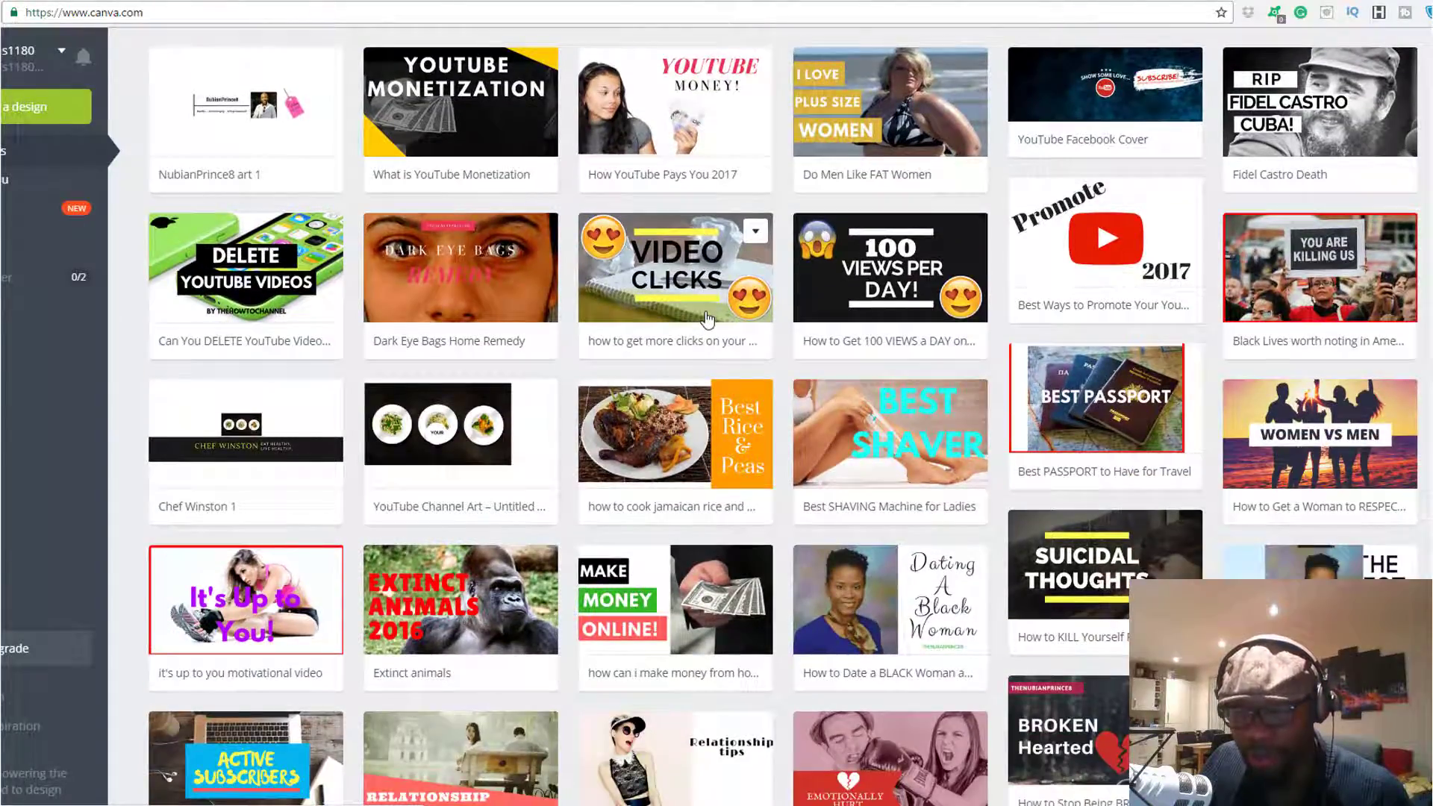
scroll(707, 320, down, 3)
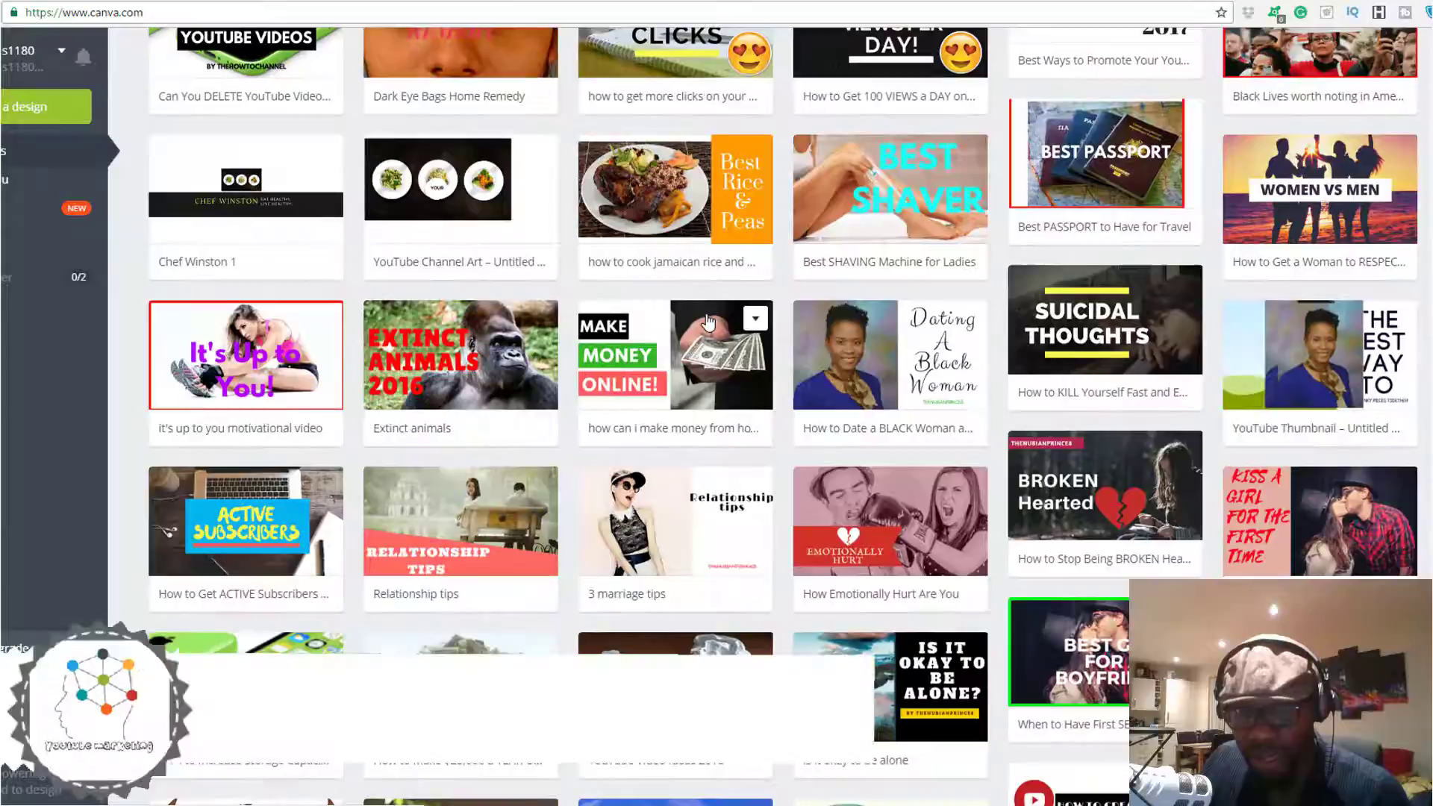
scroll(707, 322, down, 2)
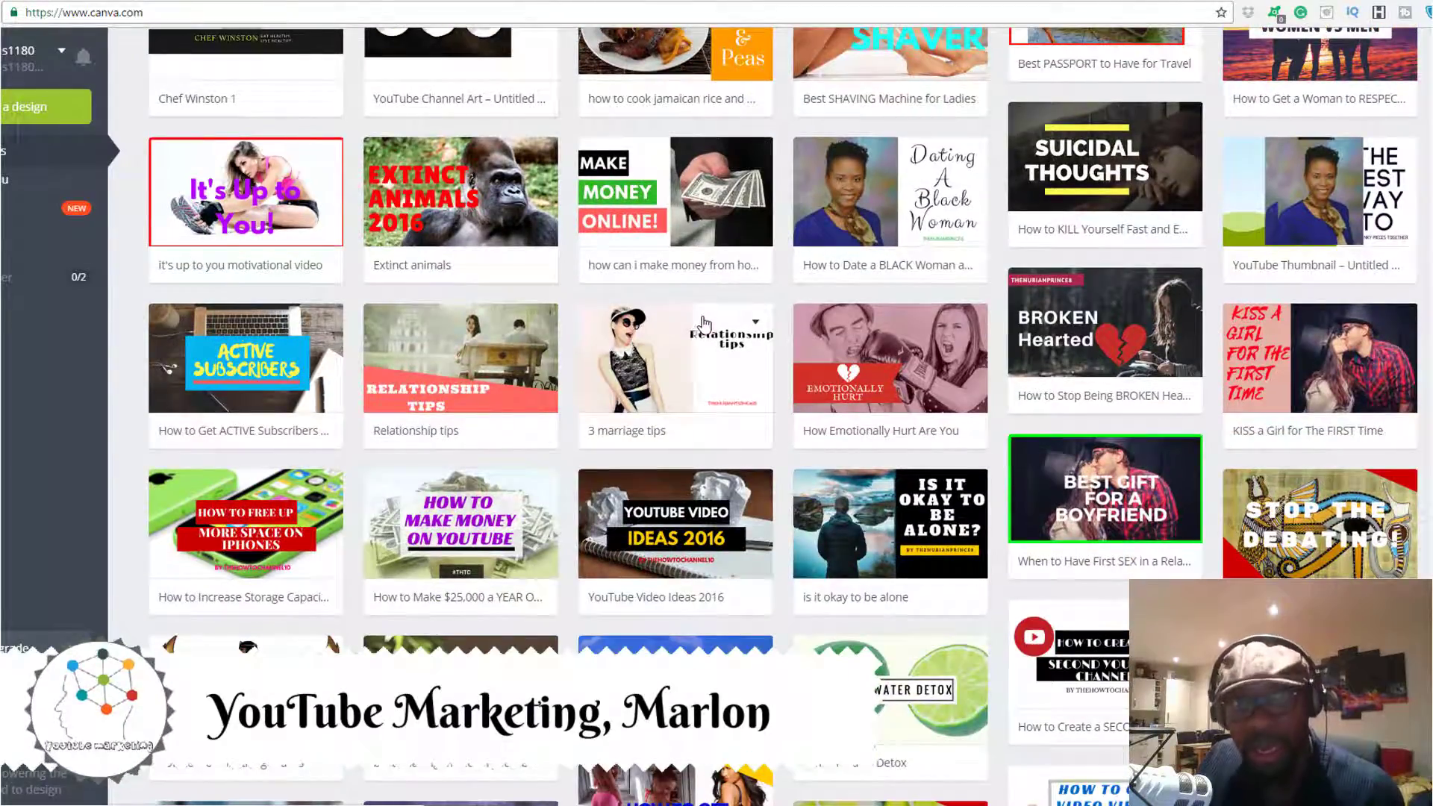
scroll(702, 322, down, 1)
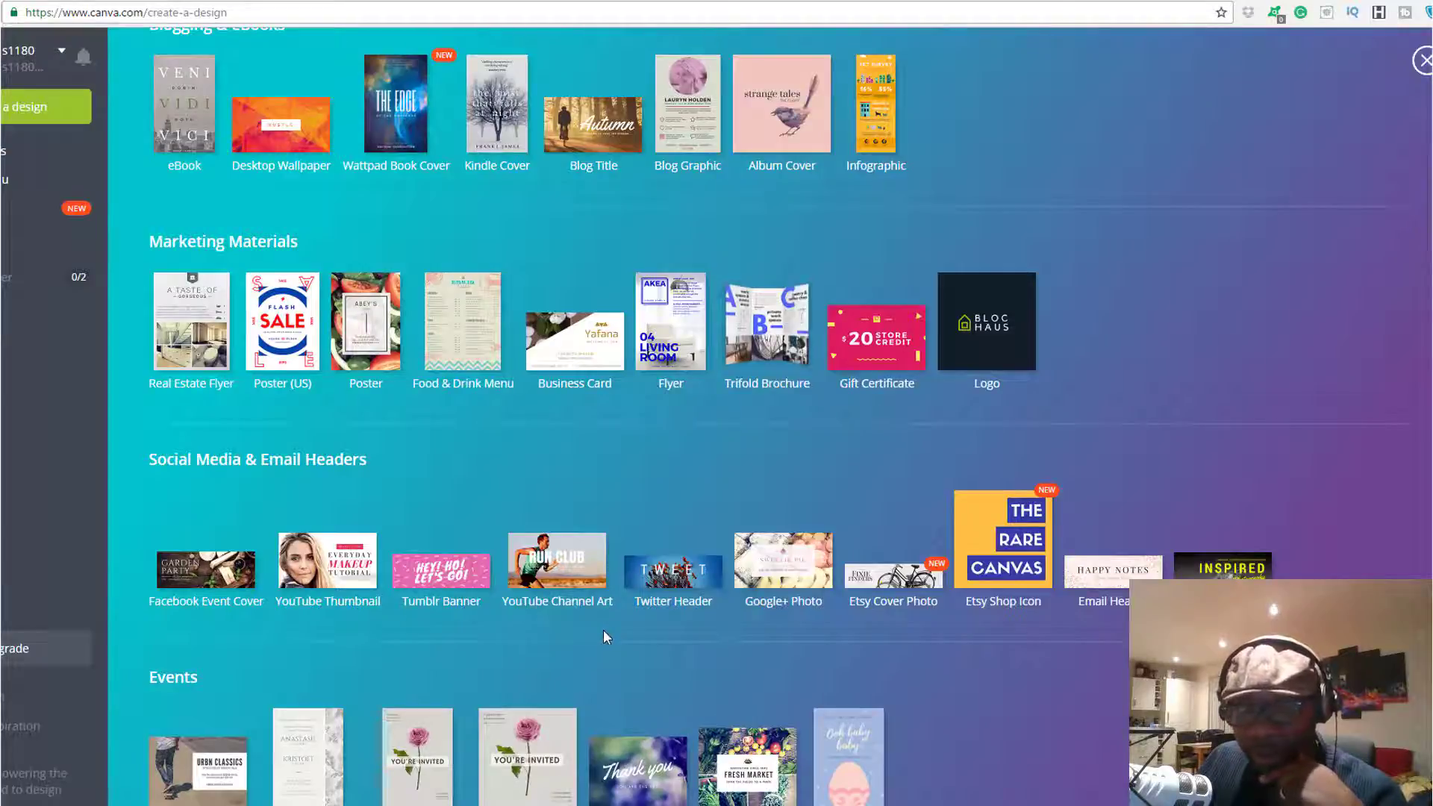
Start a new 2560px × 1440px YouTube Channel Art design
click(576, 575)
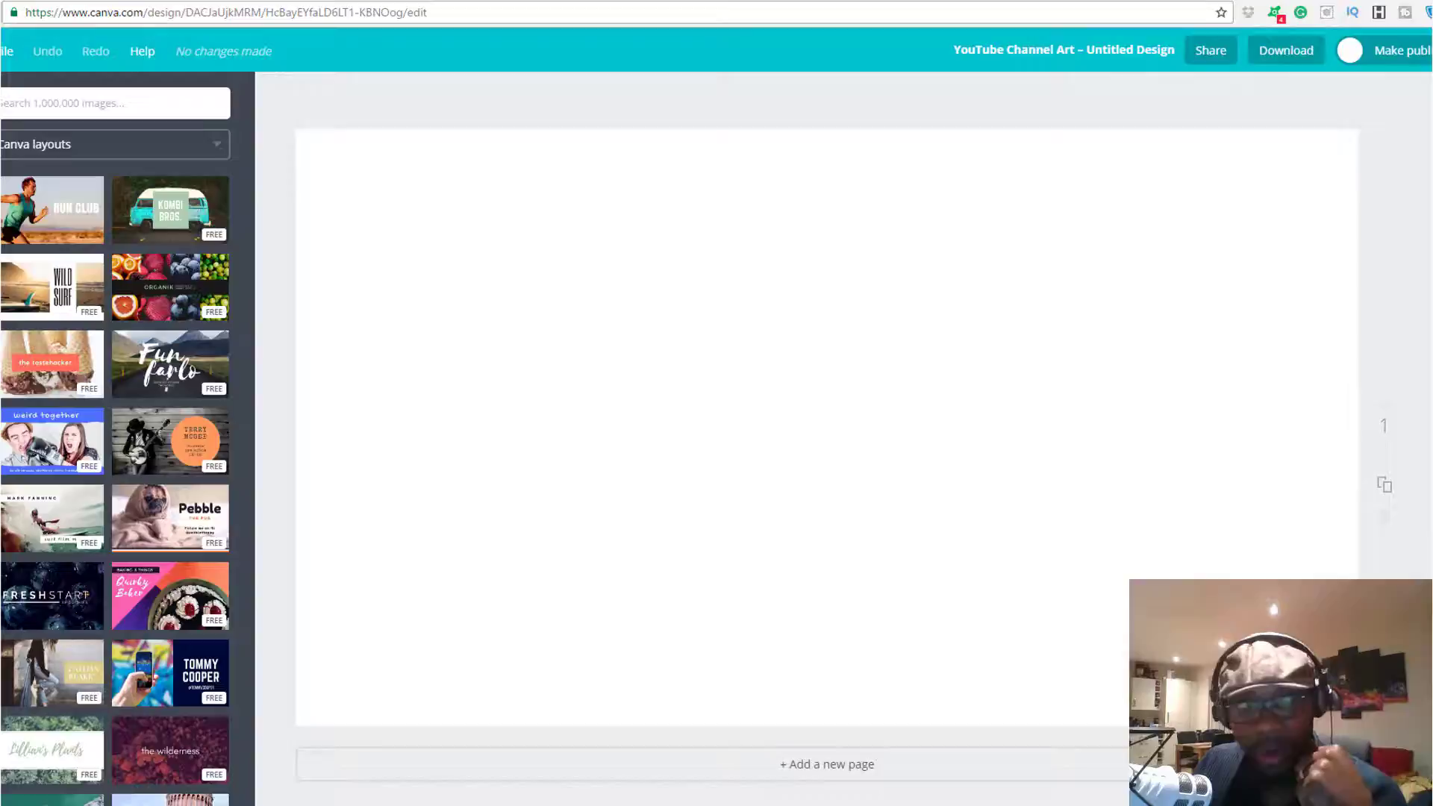
Show the uploaded images, then the text presets beside the blank canvas
click(4, 358)
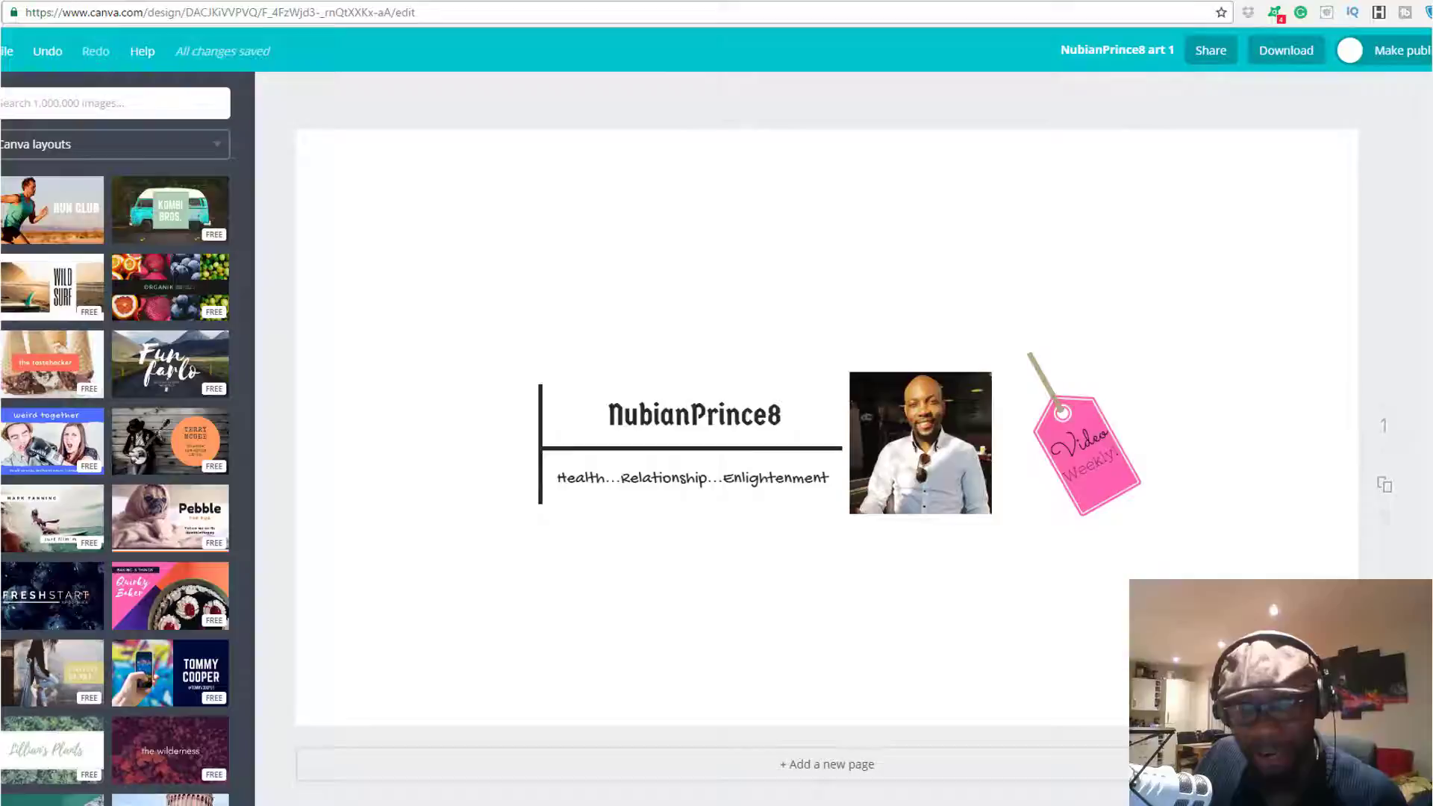
click(2, 336)
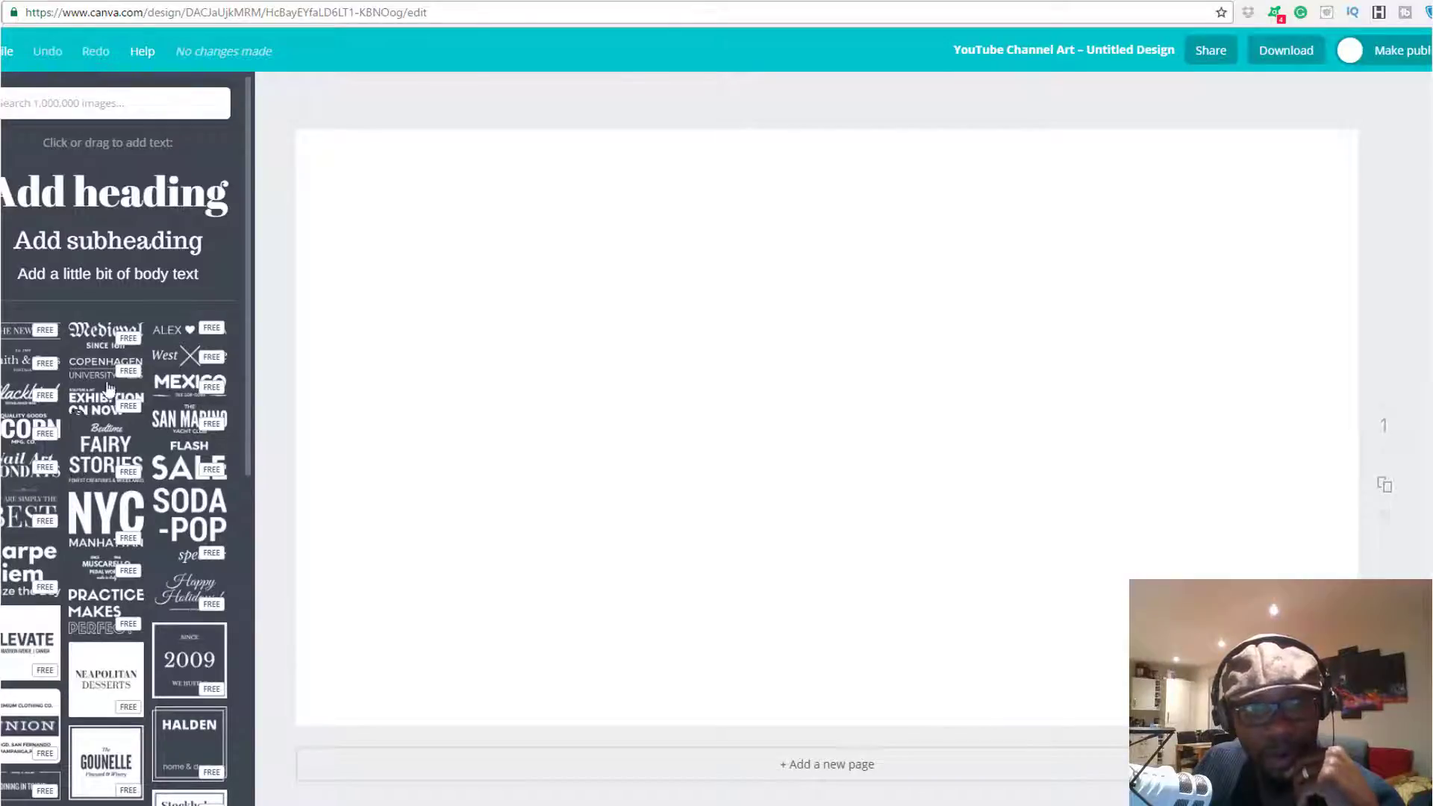
Add the Medieval 'SINCE 1611' text combination to the centre of the canvas
click(112, 344)
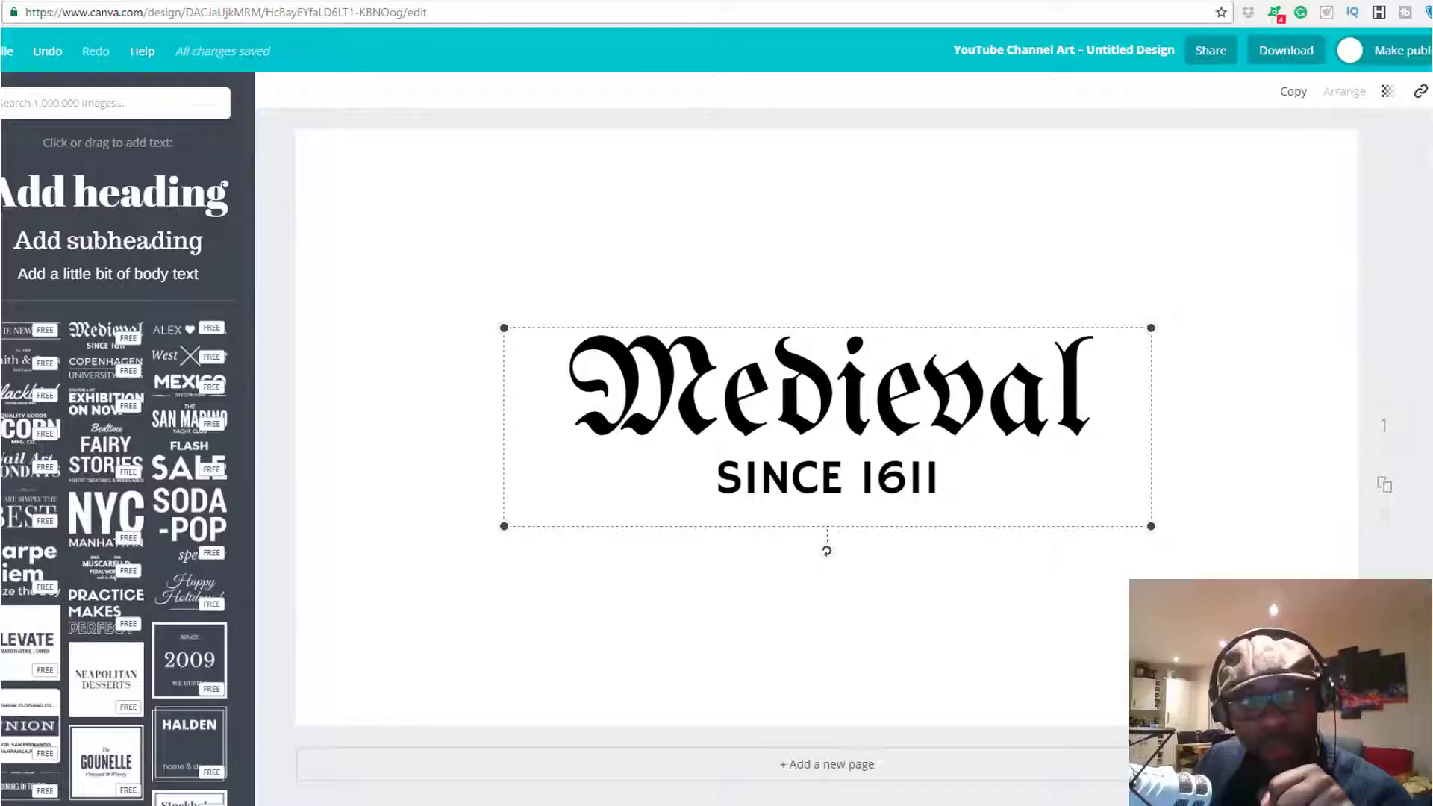
Place the uploaded channel art template image and stretch it to fill the whole canvas
click(2, 321)
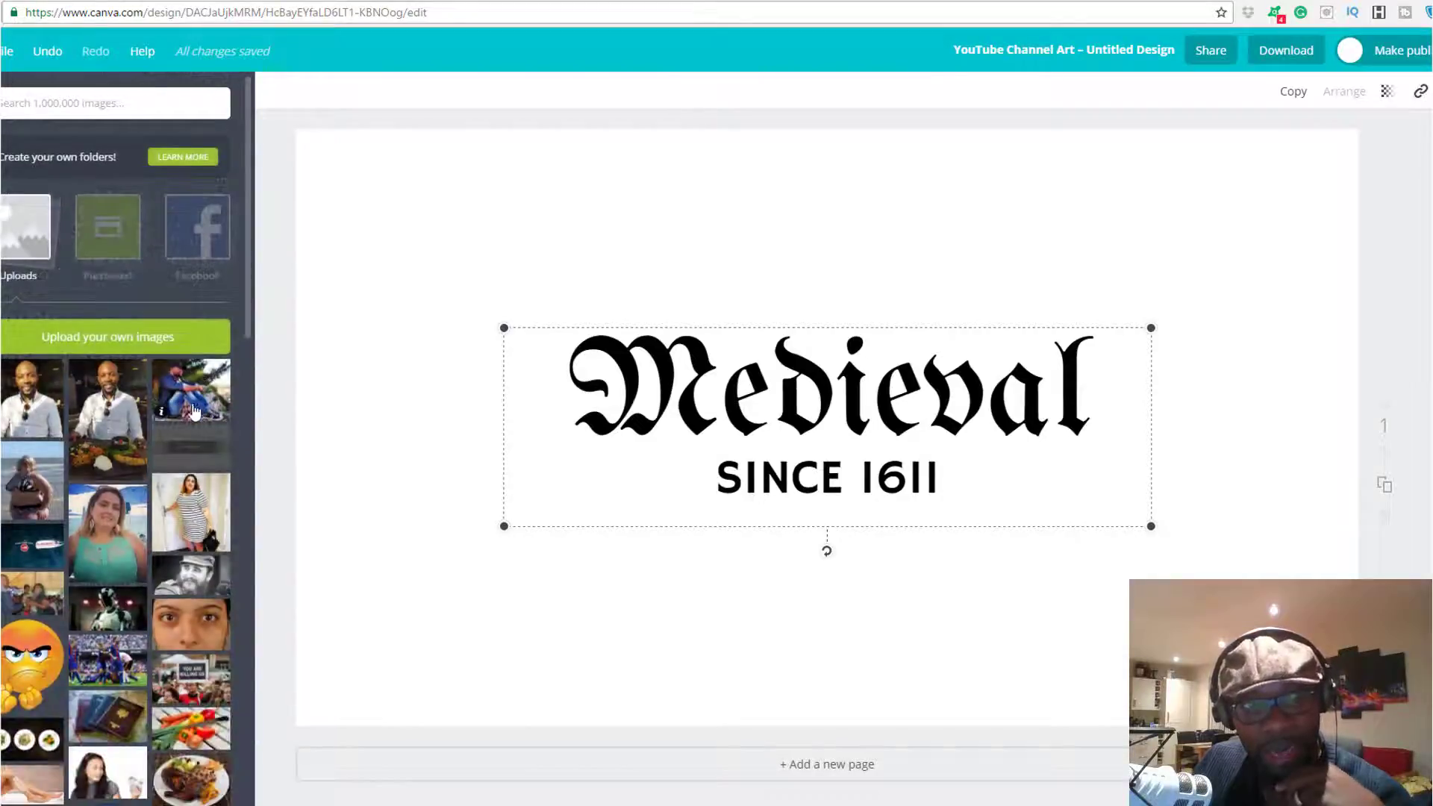
click(196, 444)
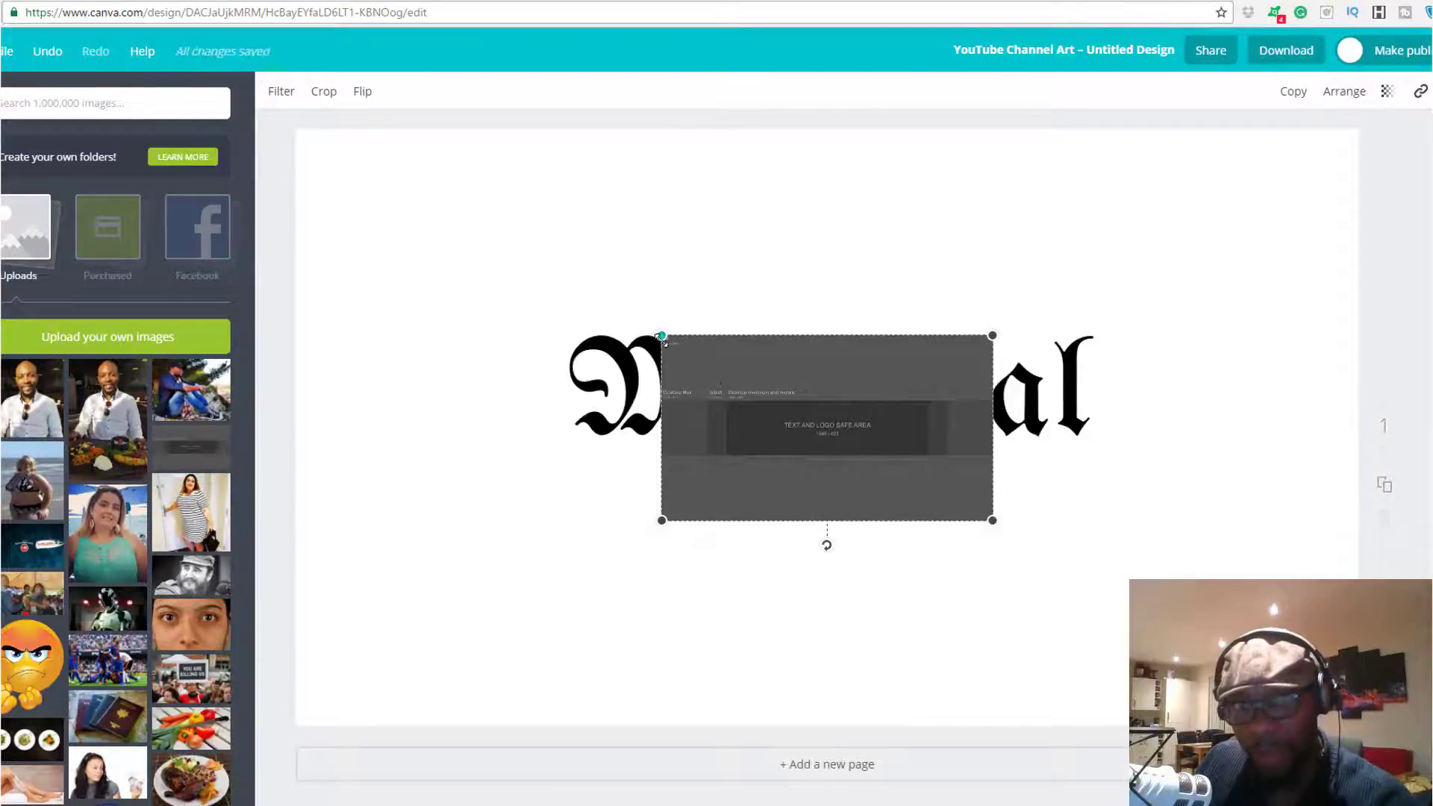
drag(656, 336, 322, 127)
drag(974, 516, 1349, 721)
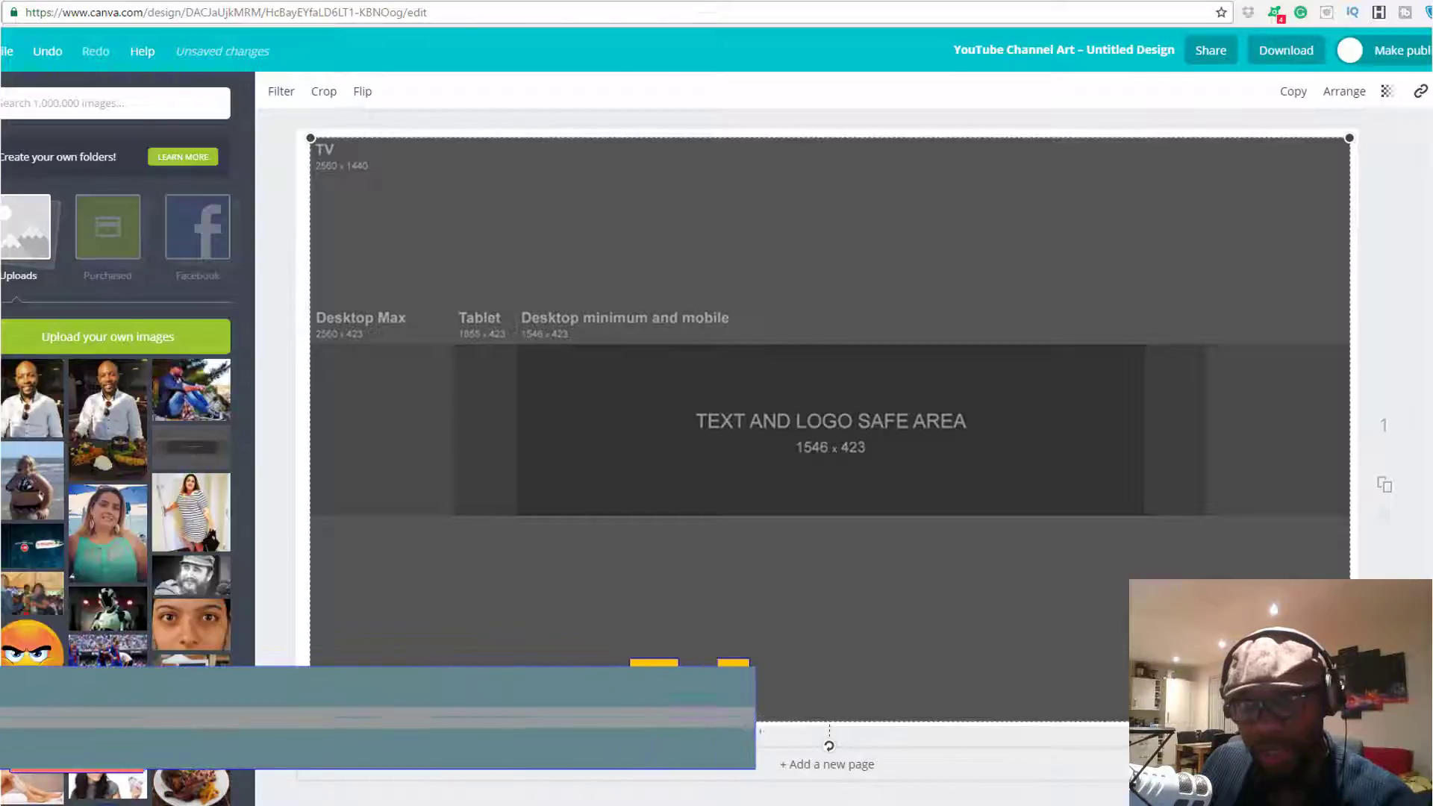
drag(1349, 721, 1343, 717)
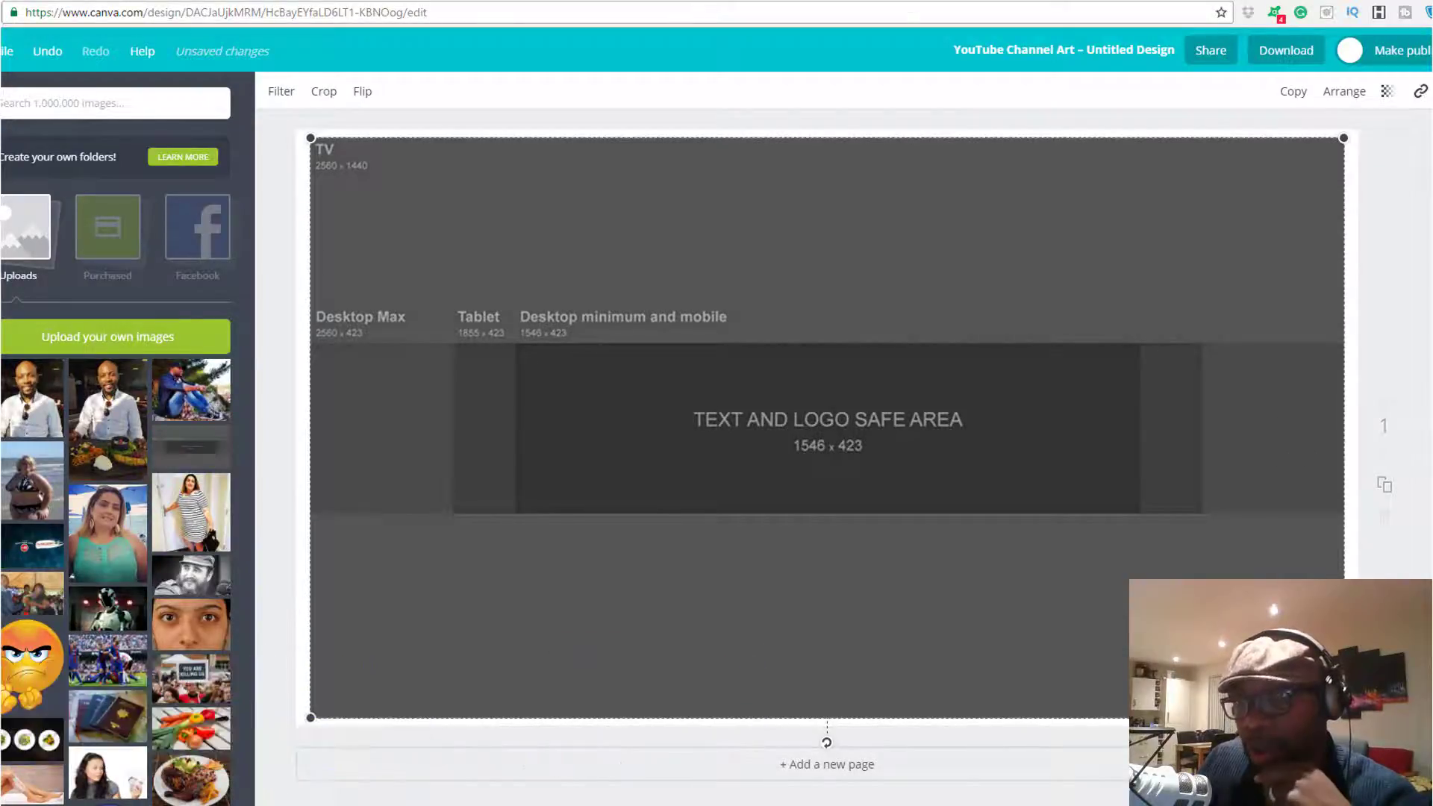
Set the template image's transparency to about 67 and shrink it into the top-left corner
click(1385, 93)
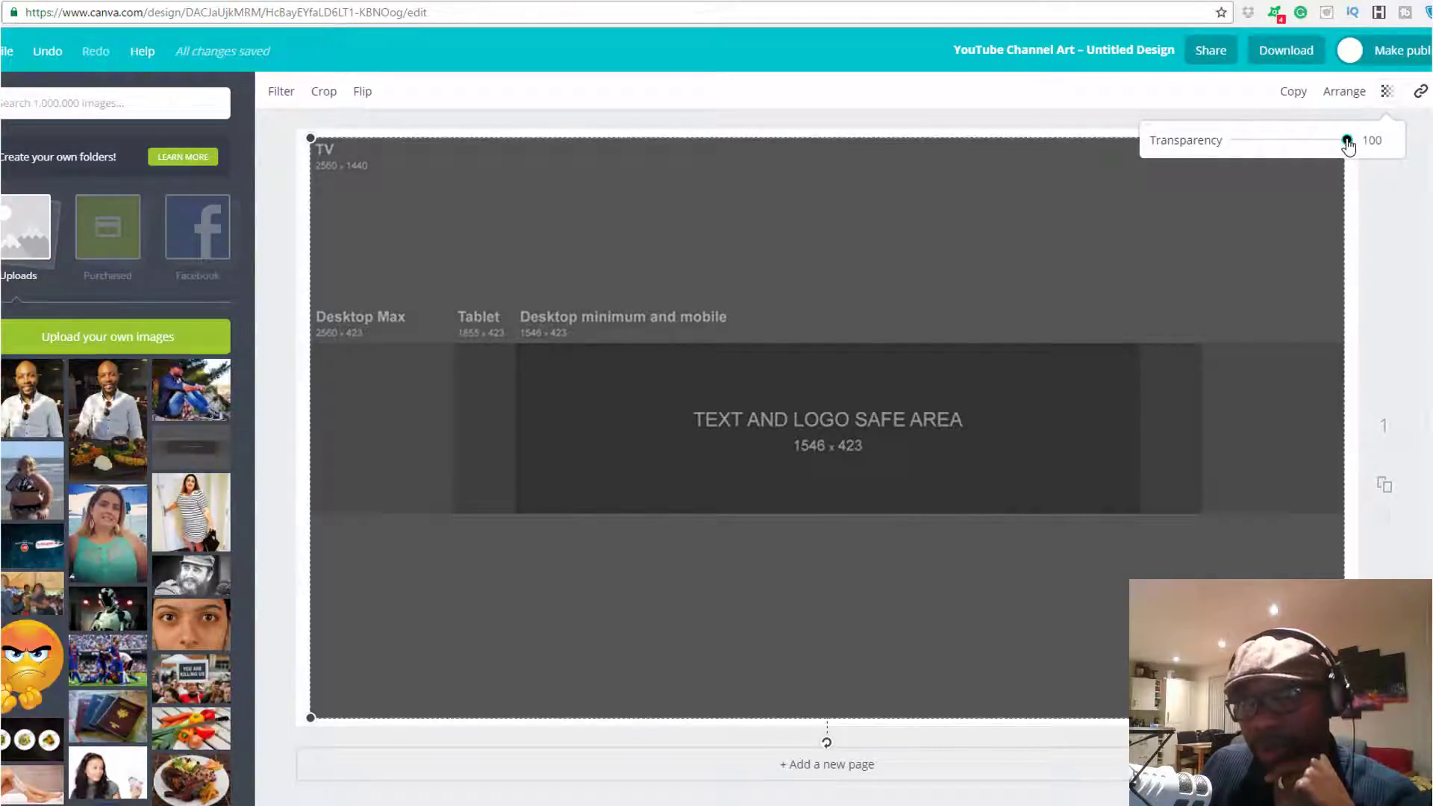
drag(1347, 144, 1312, 149)
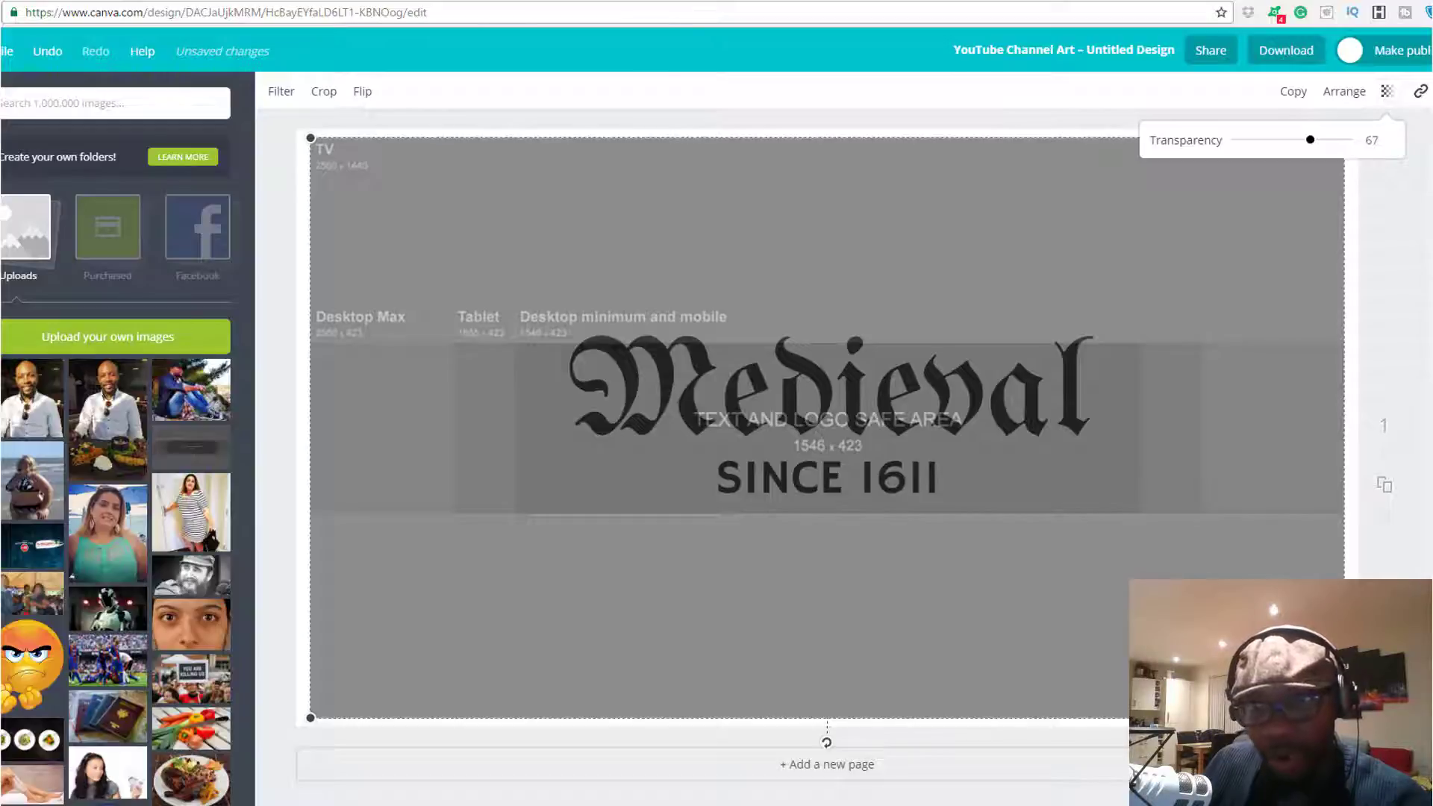
drag(1343, 718, 767, 256)
Nudge the Medieval heading group lower and enlarge the template image slightly
click(864, 390)
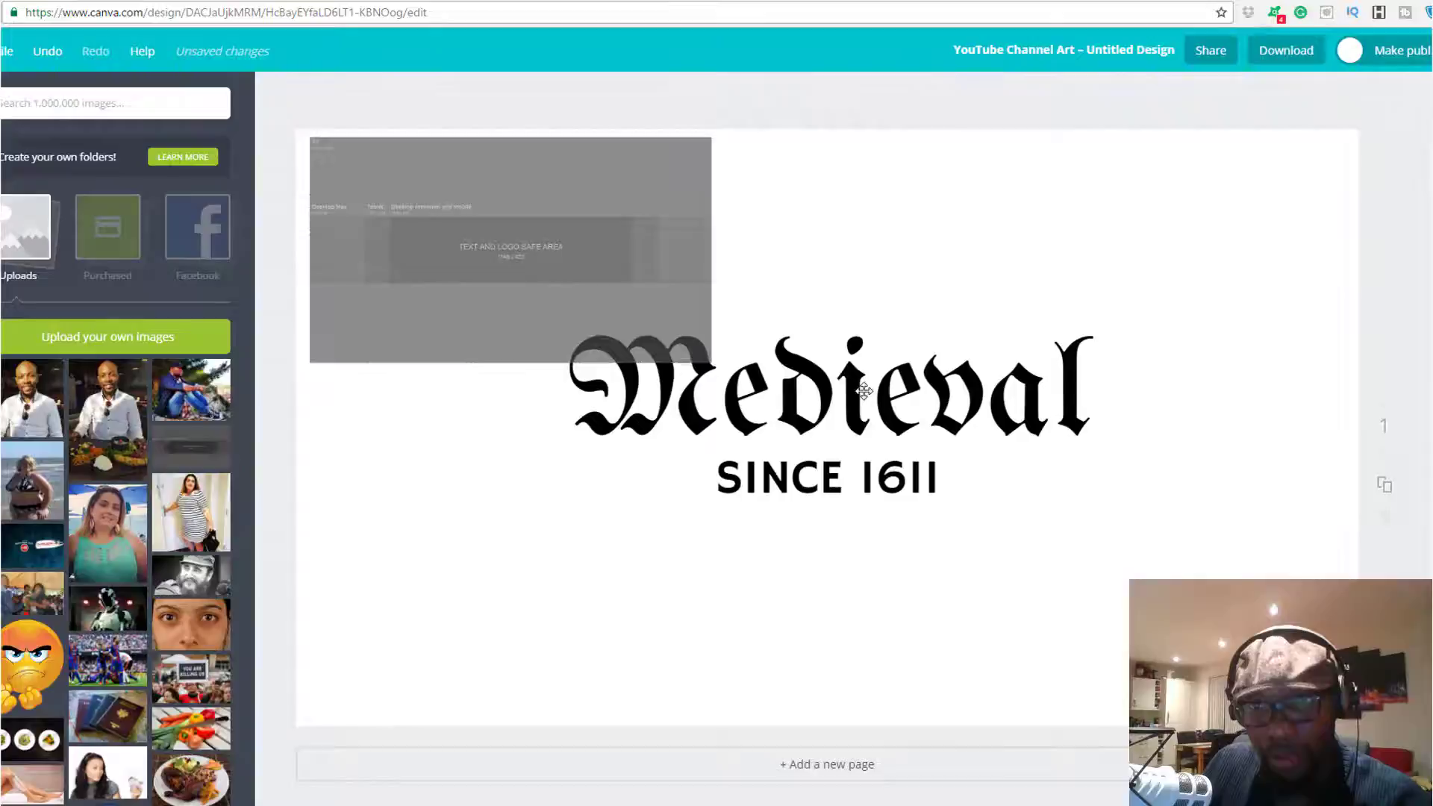
drag(860, 389, 860, 424)
click(678, 323)
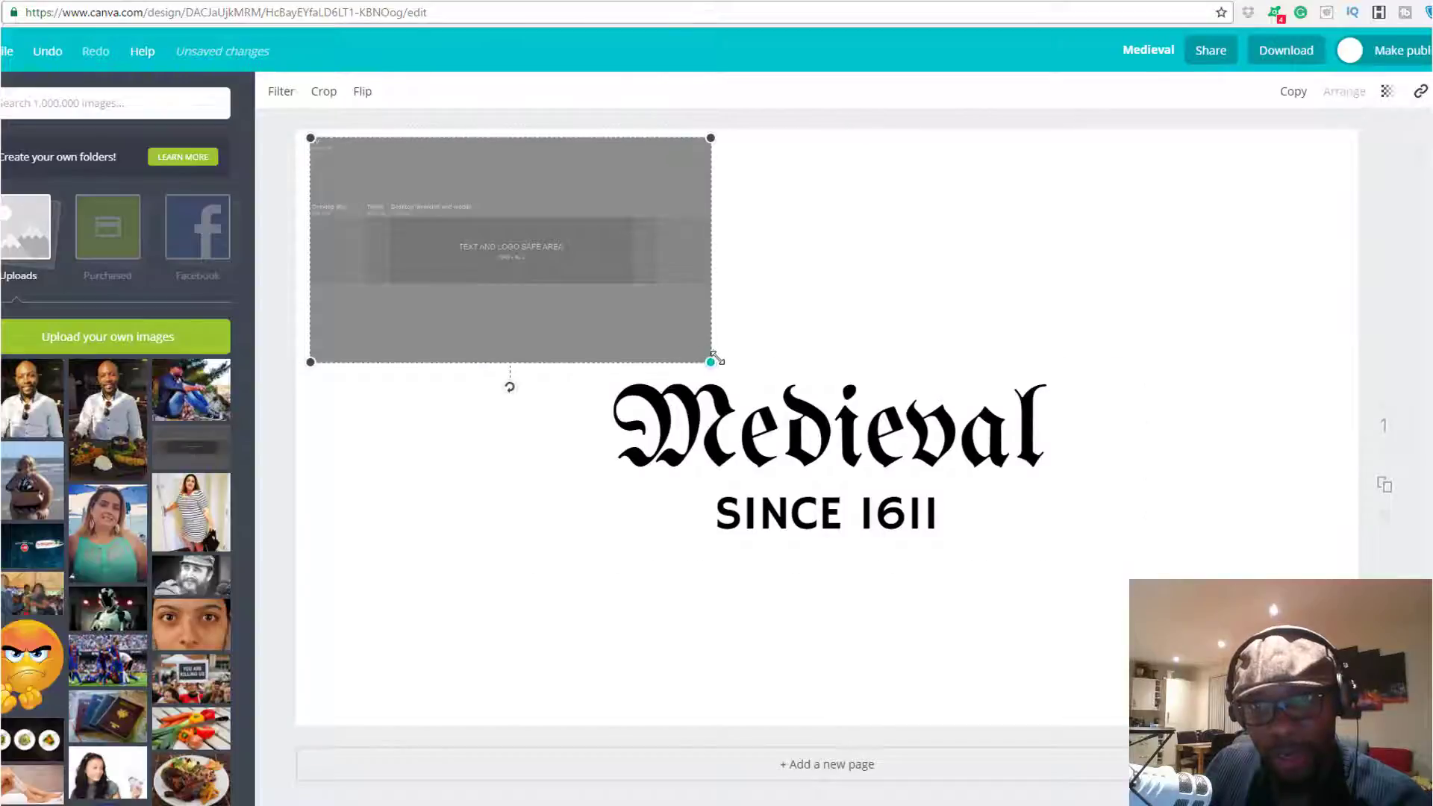
drag(711, 362, 778, 400)
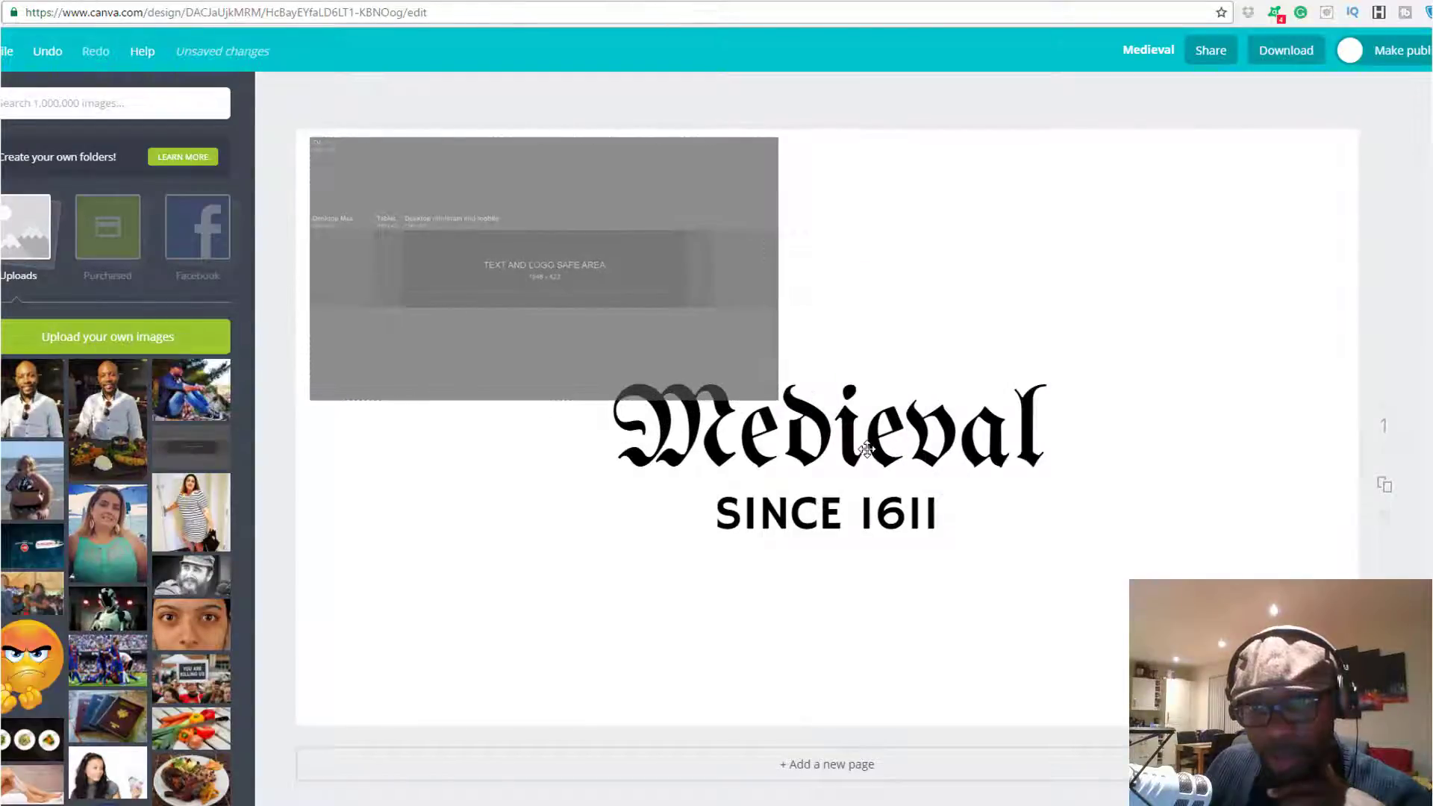
Move the Medieval heading and SINCE 1611 up and to the left
double_click(865, 448)
click(911, 294)
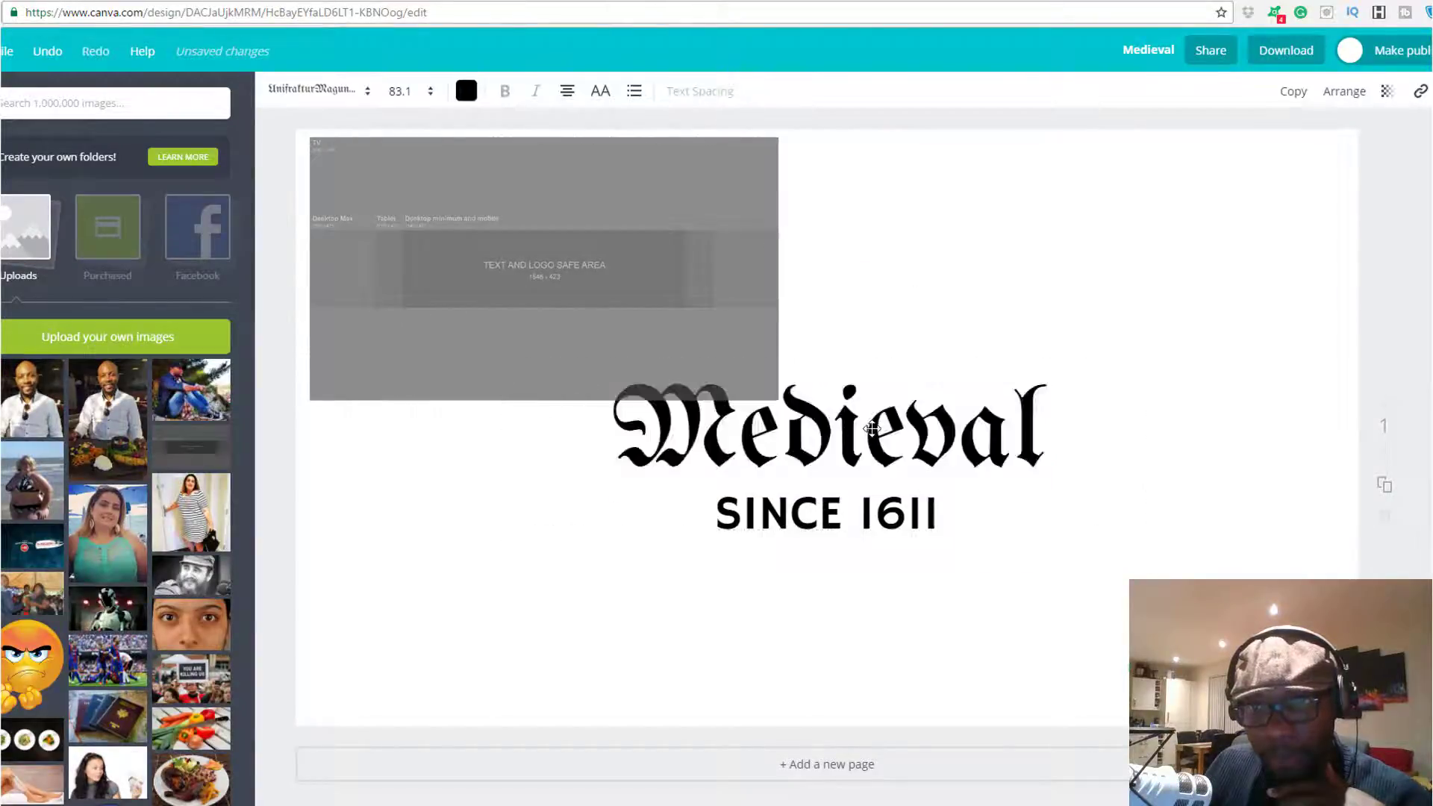
drag(868, 427, 851, 403)
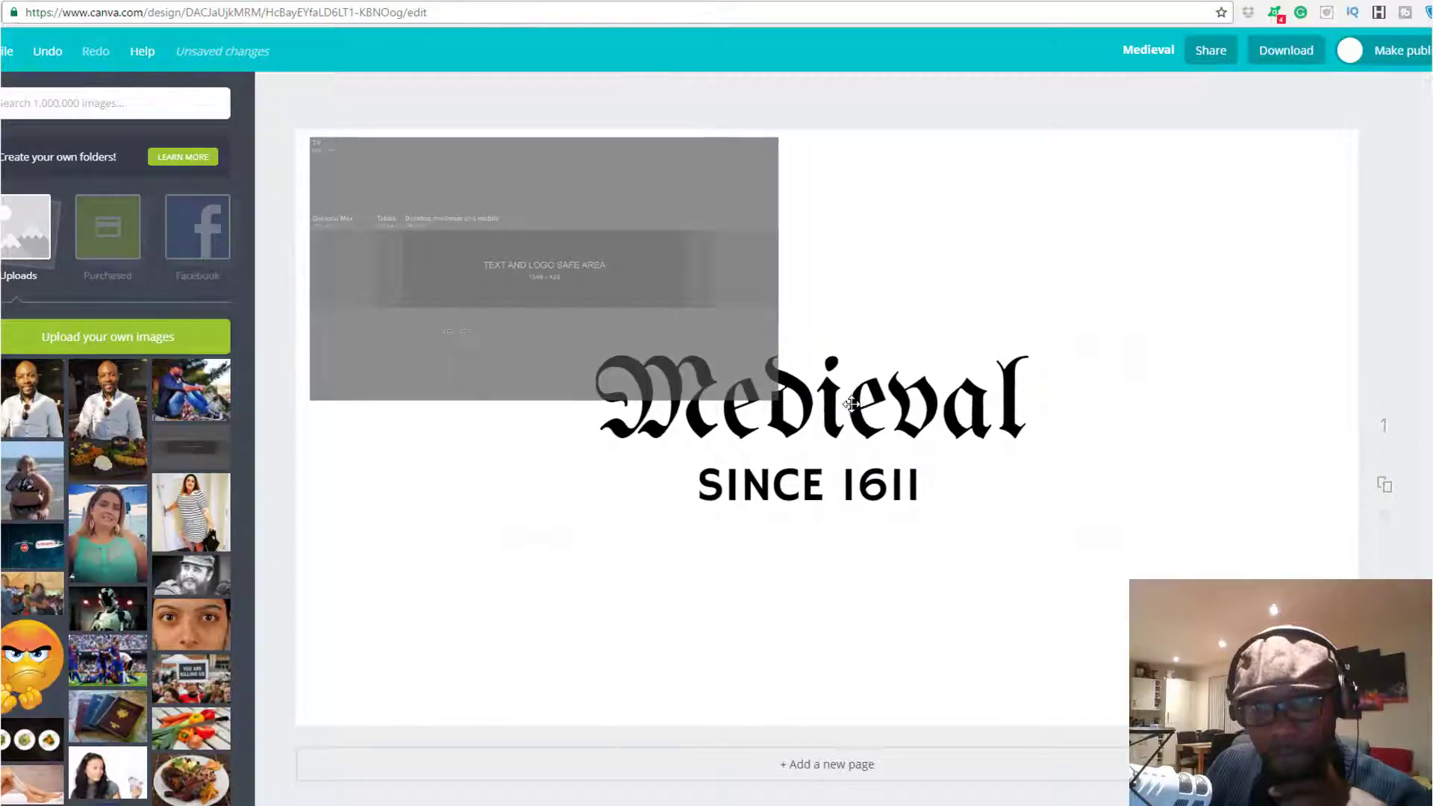
click(732, 268)
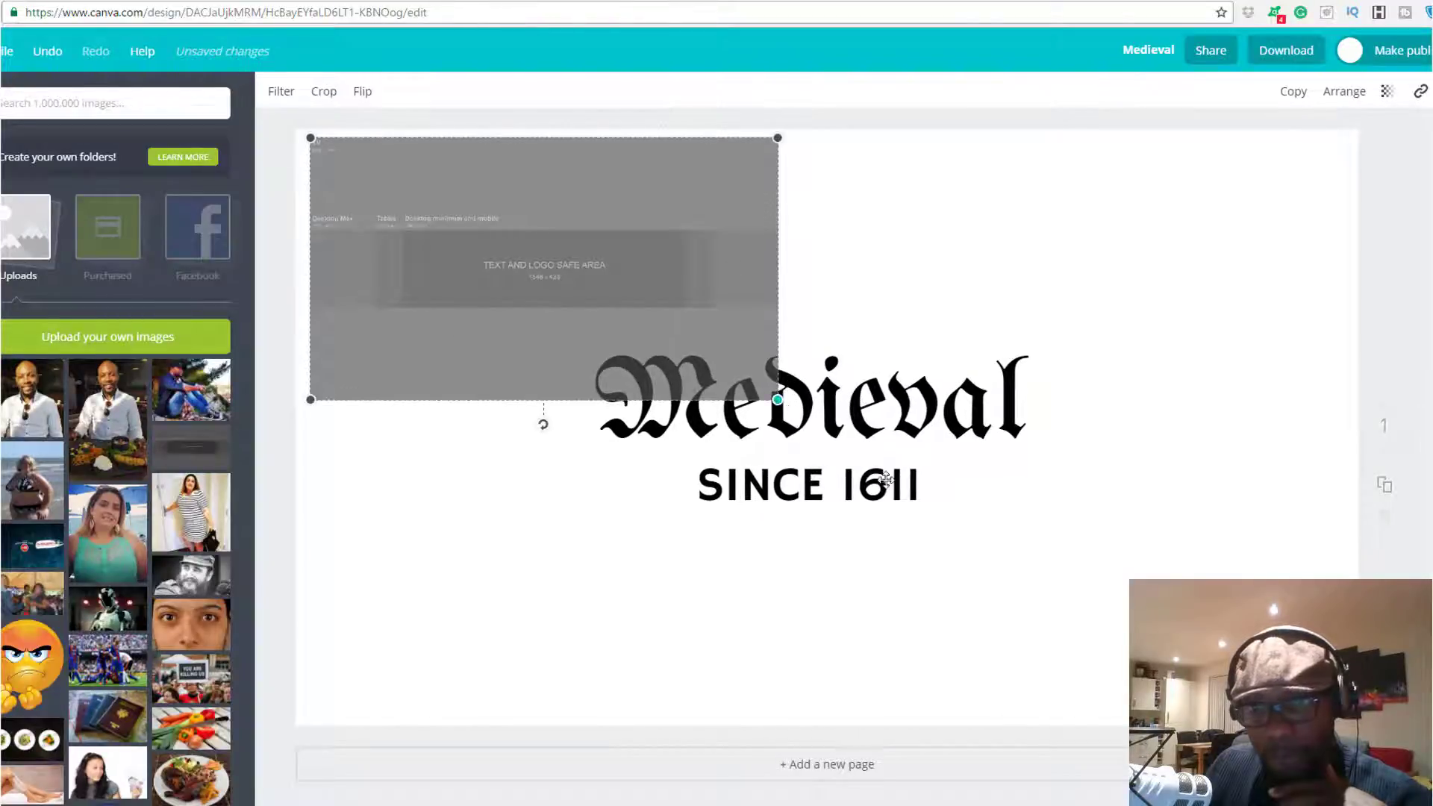
Stretch the semi-transparent template overlay to cover the entire banner, then deselect it
drag(886, 478, 1346, 720)
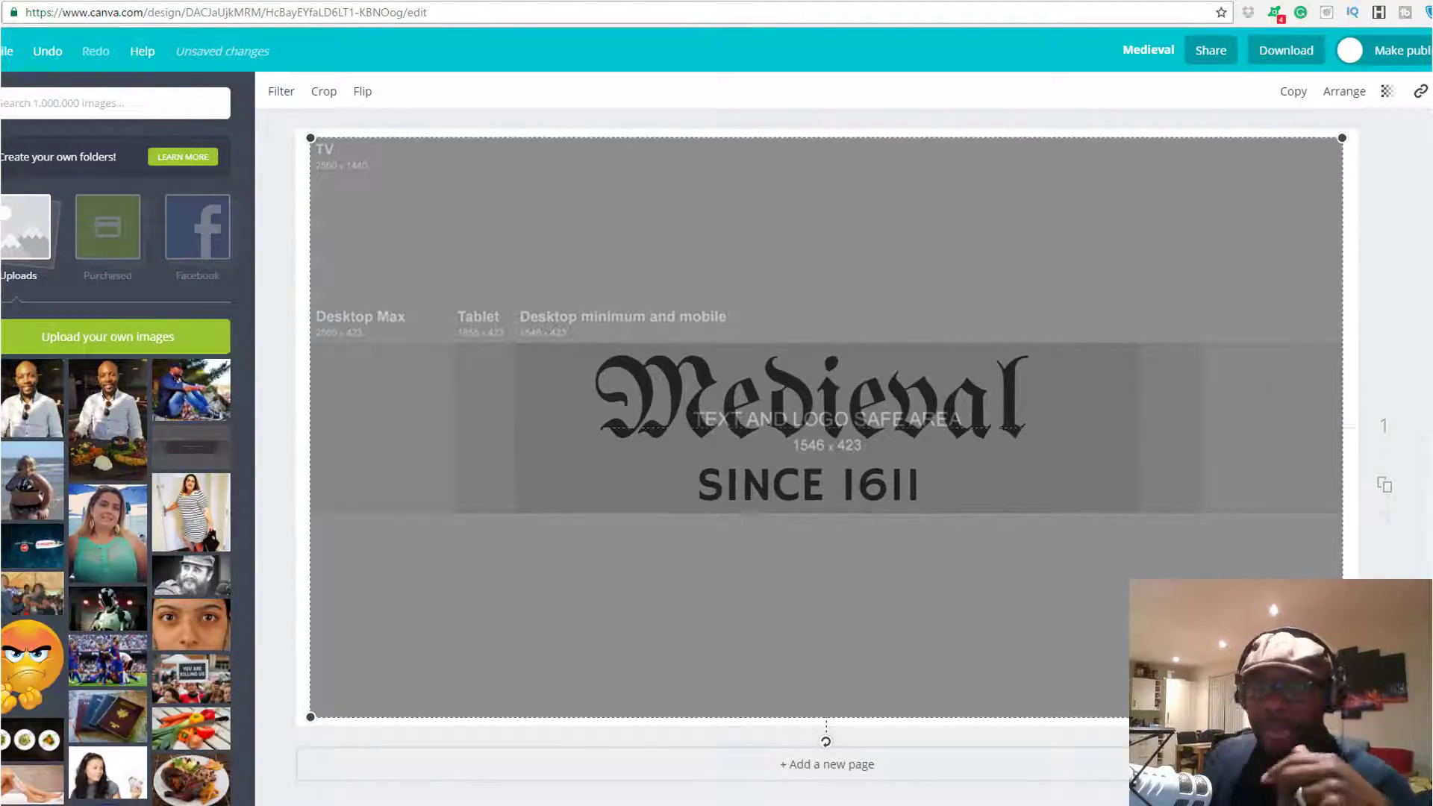
key(Escape)
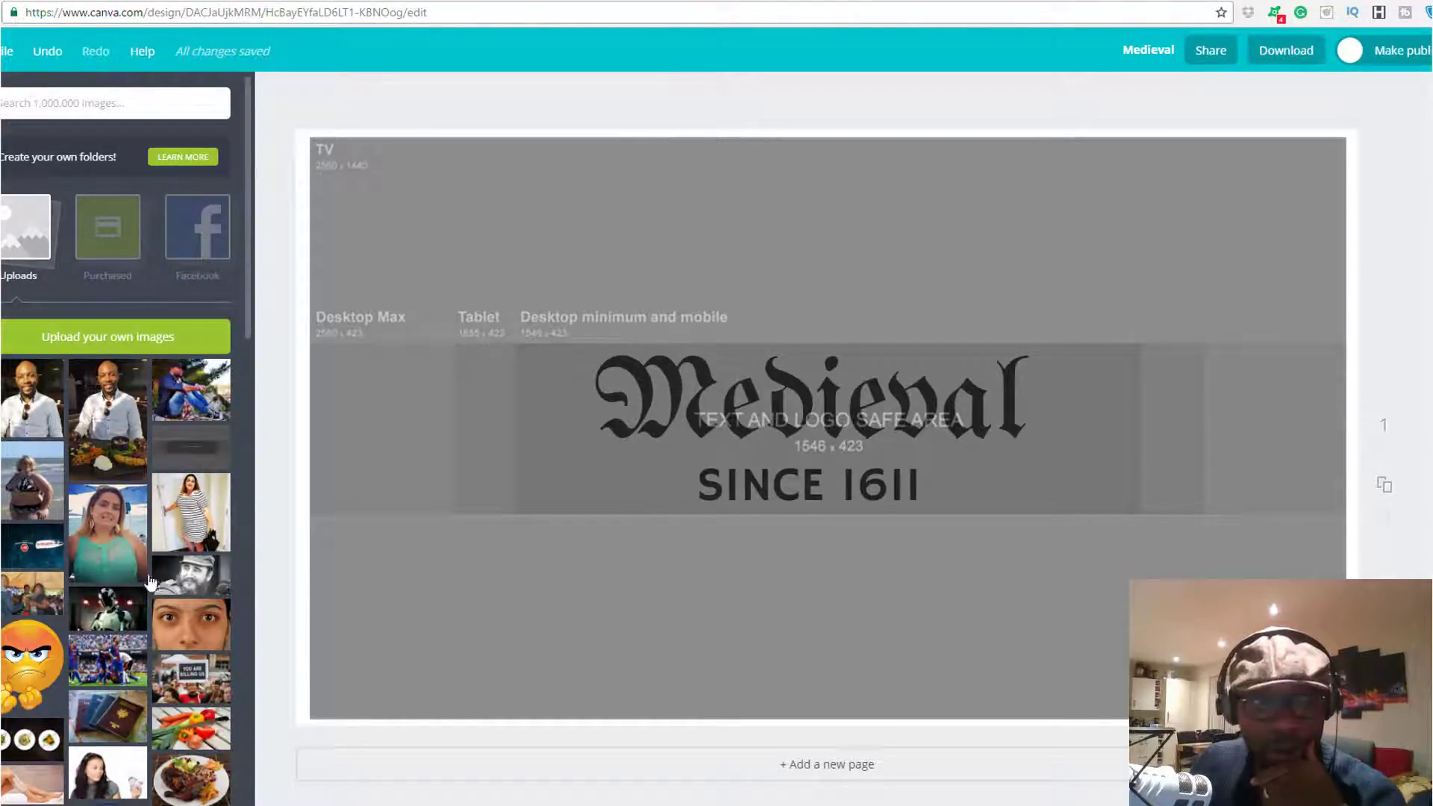
Browse the Uploads panel and image search, then bring up the Elements categories panel
scroll(157, 582, down, 2)
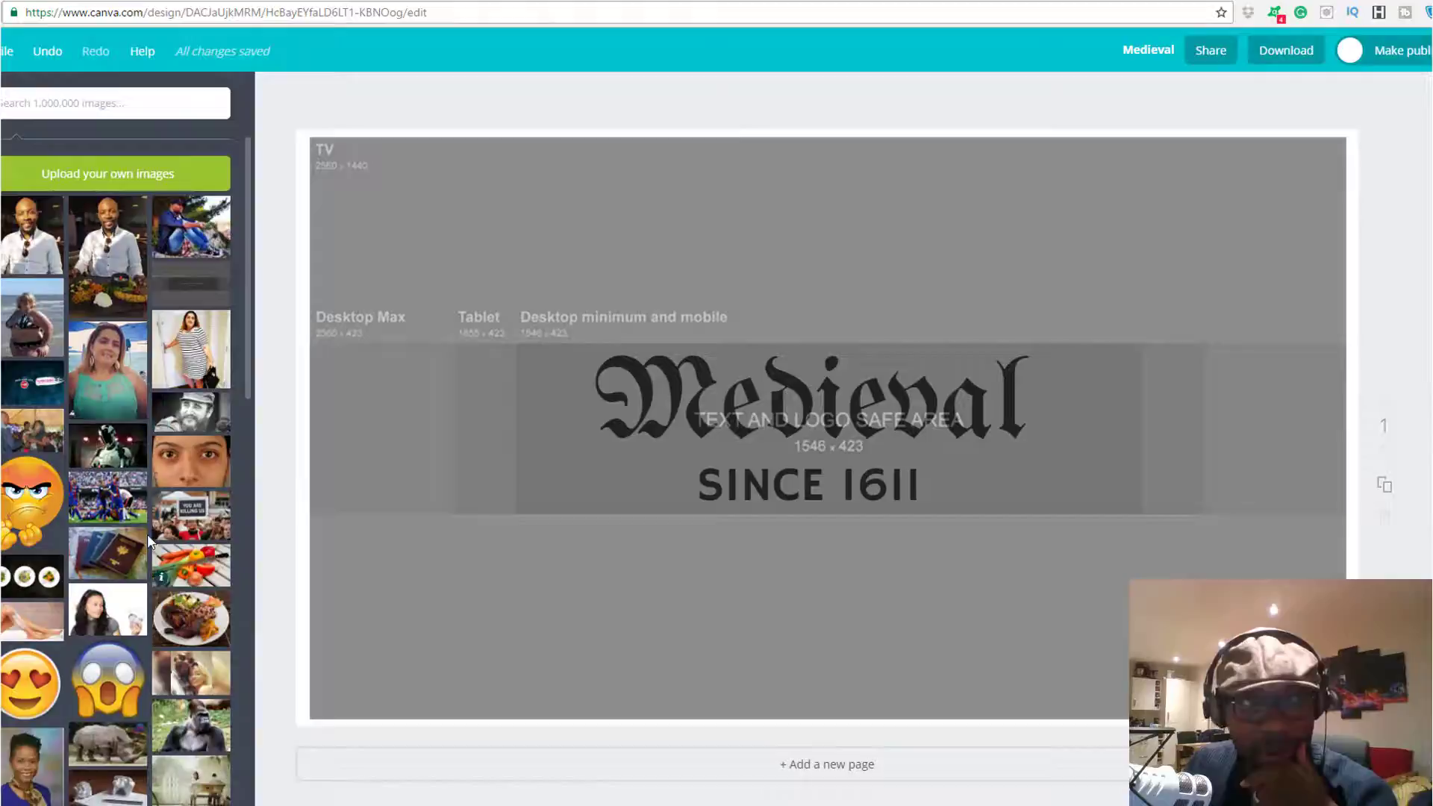
scroll(147, 534, up, 3)
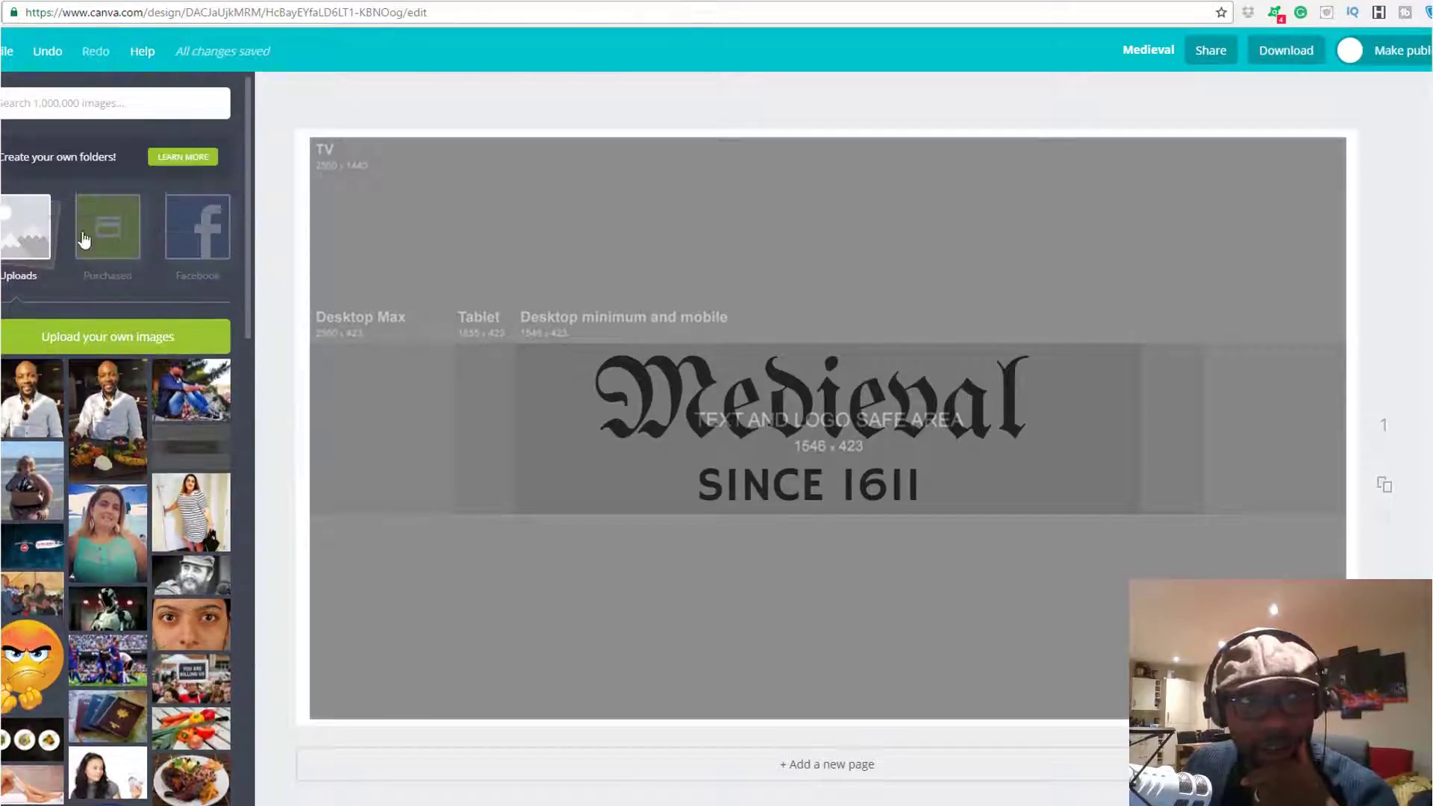
click(68, 103)
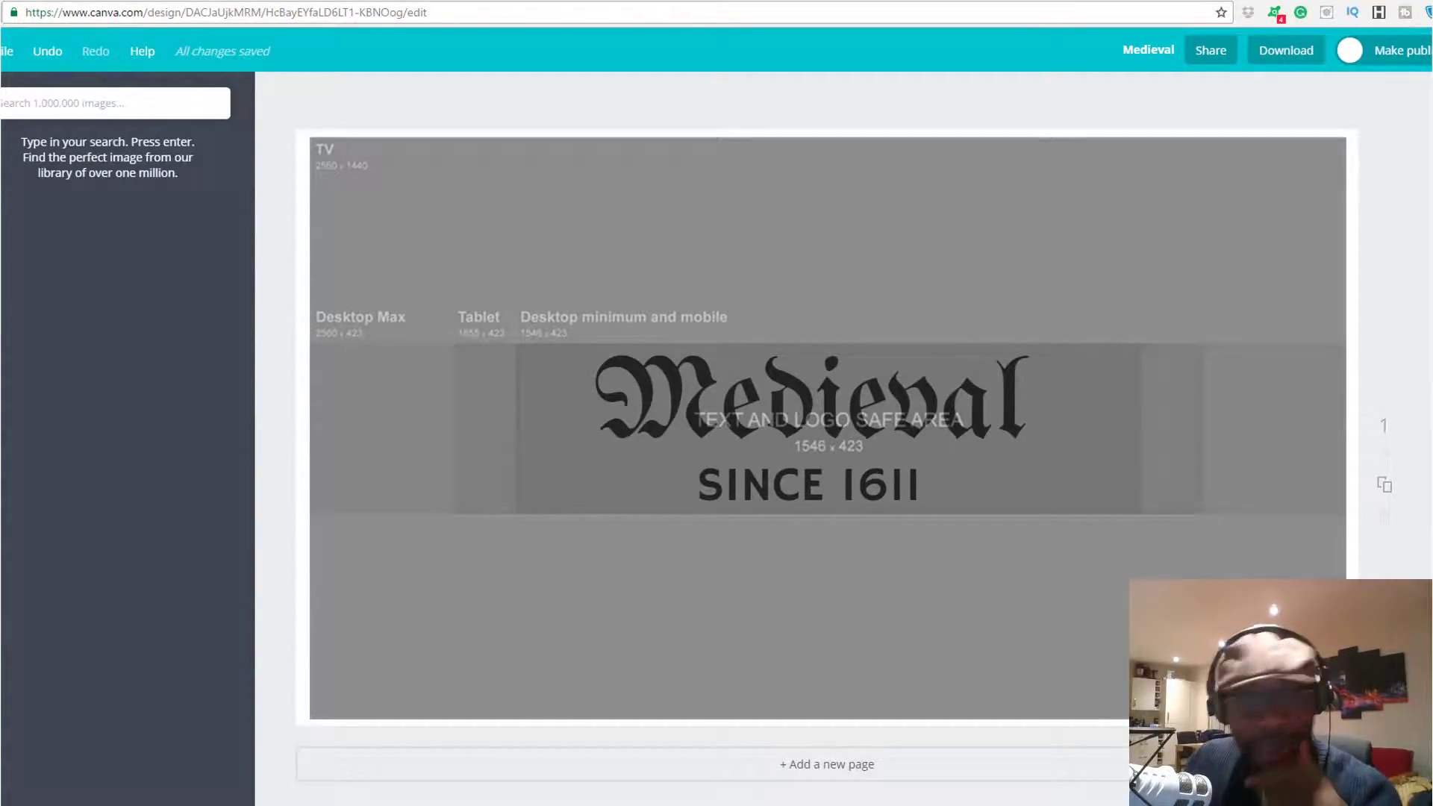
click(1, 187)
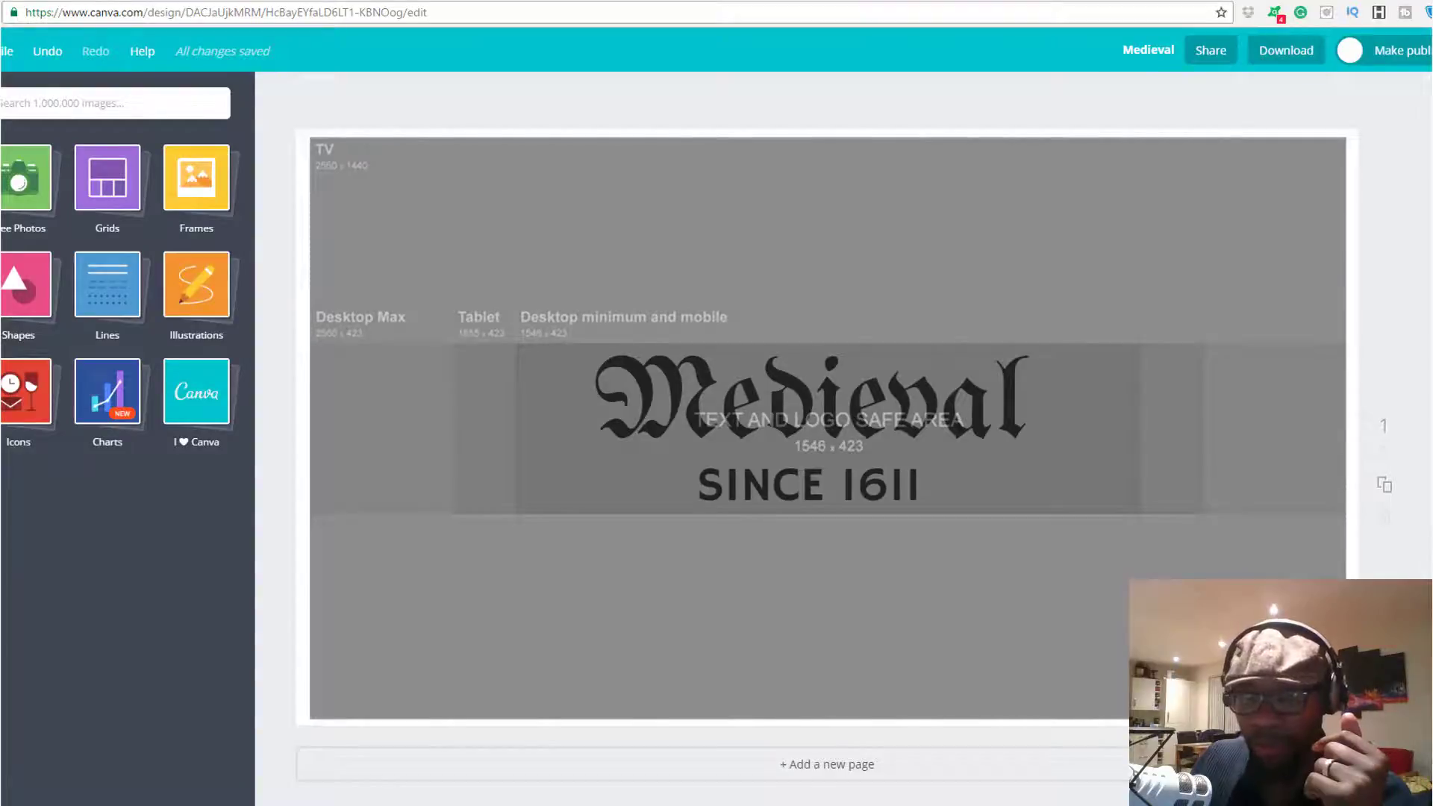
Shrink the see-through guide overlay, move it aside, and delete it from the banner
click(747, 596)
drag(1344, 718, 795, 345)
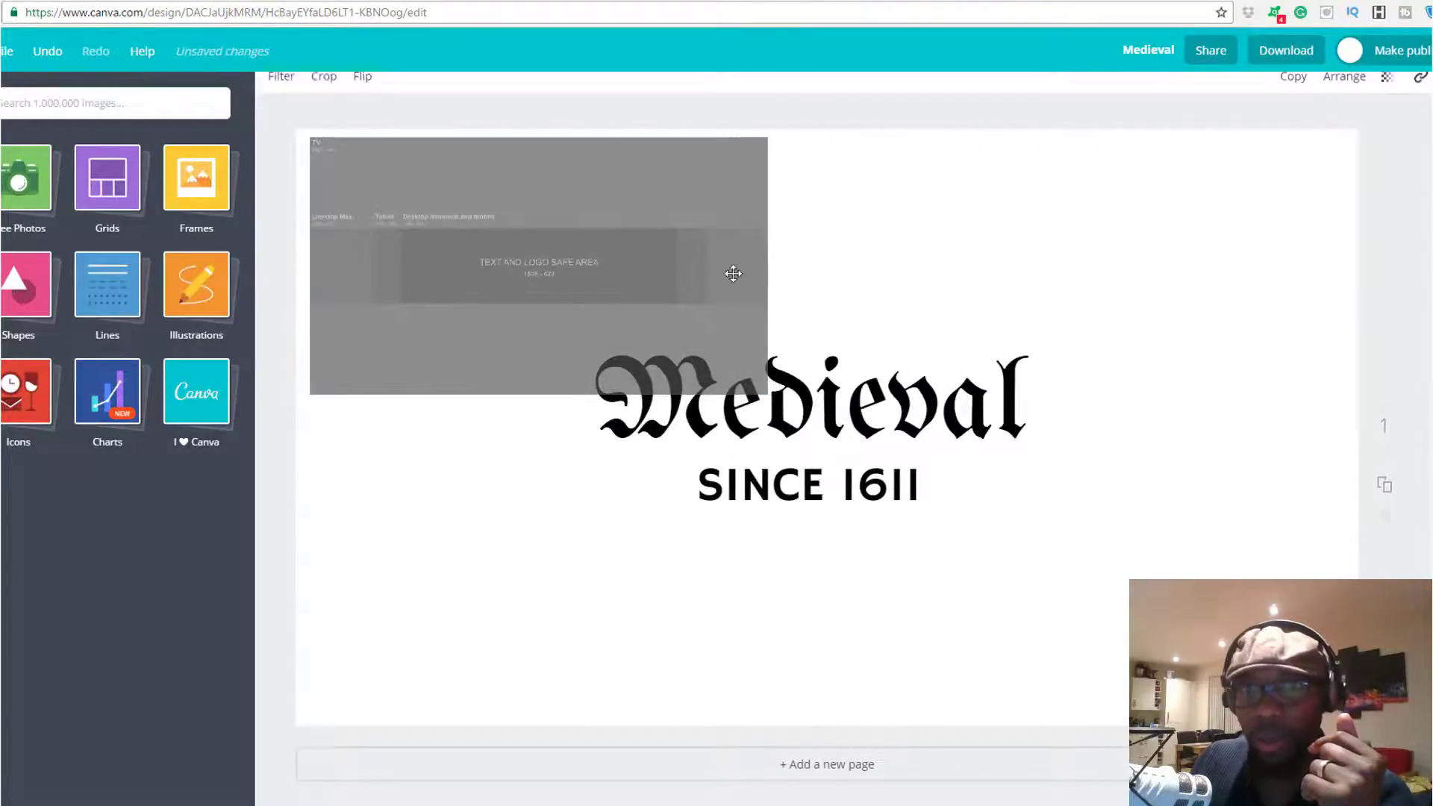
drag(686, 269, 690, 265)
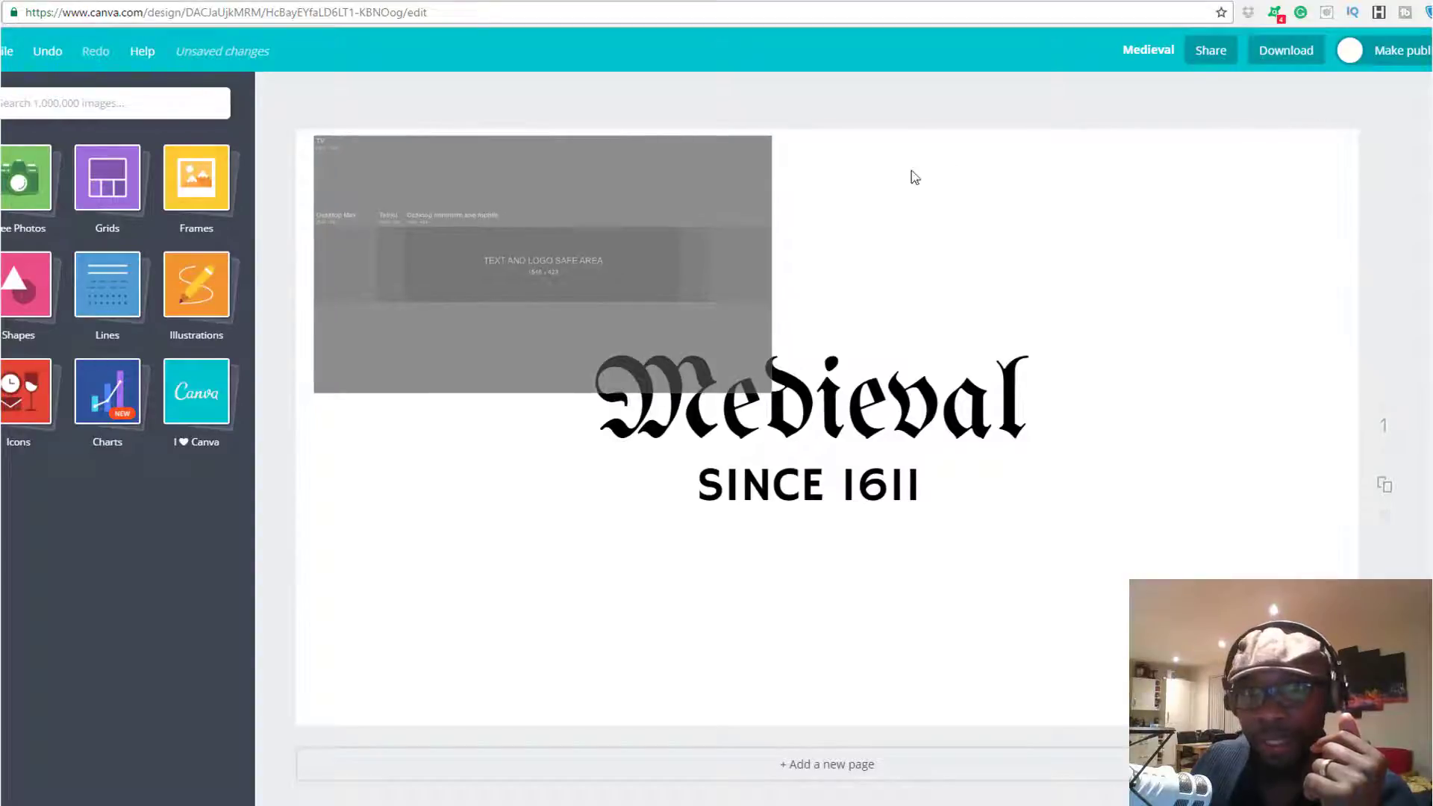
drag(706, 200, 713, 202)
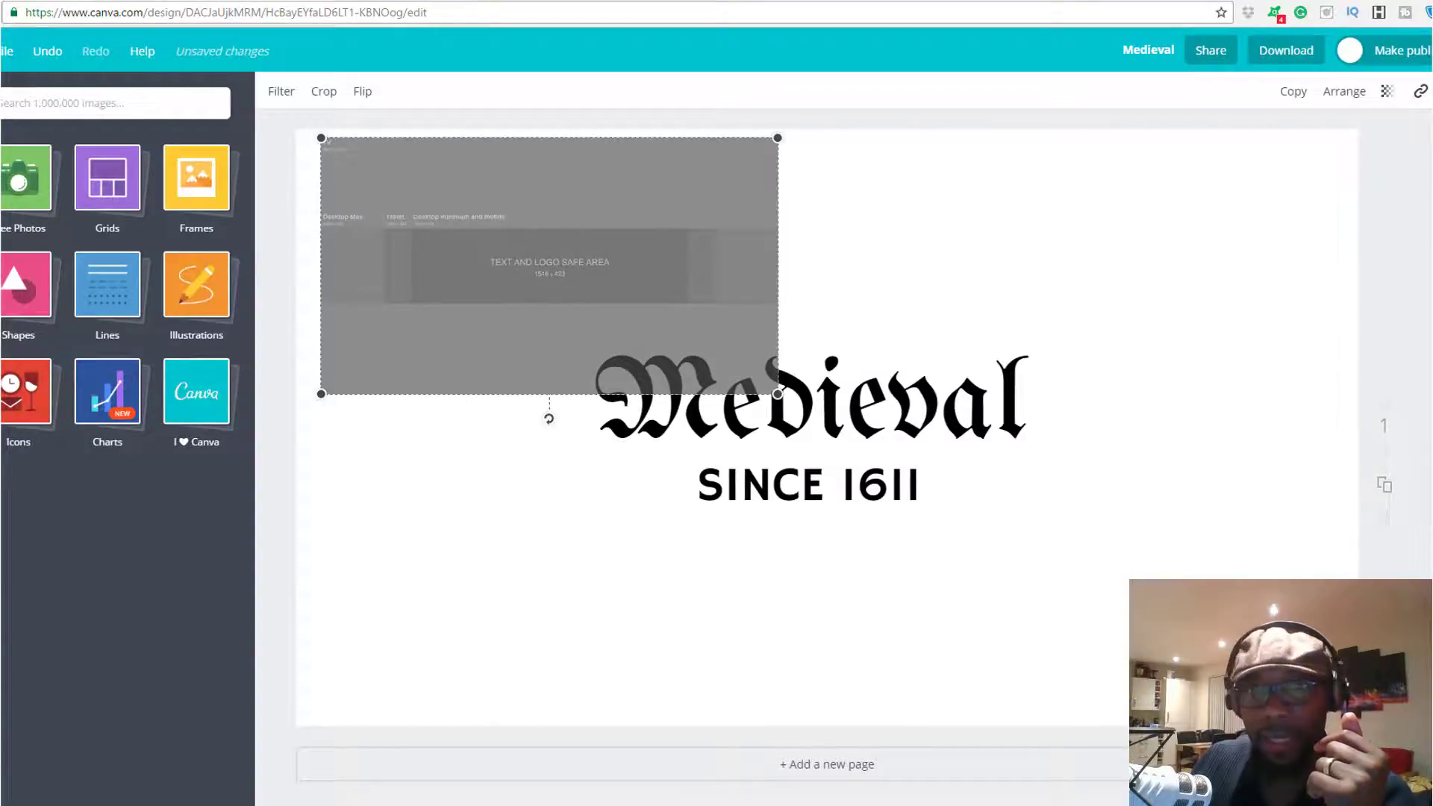
key(Delete)
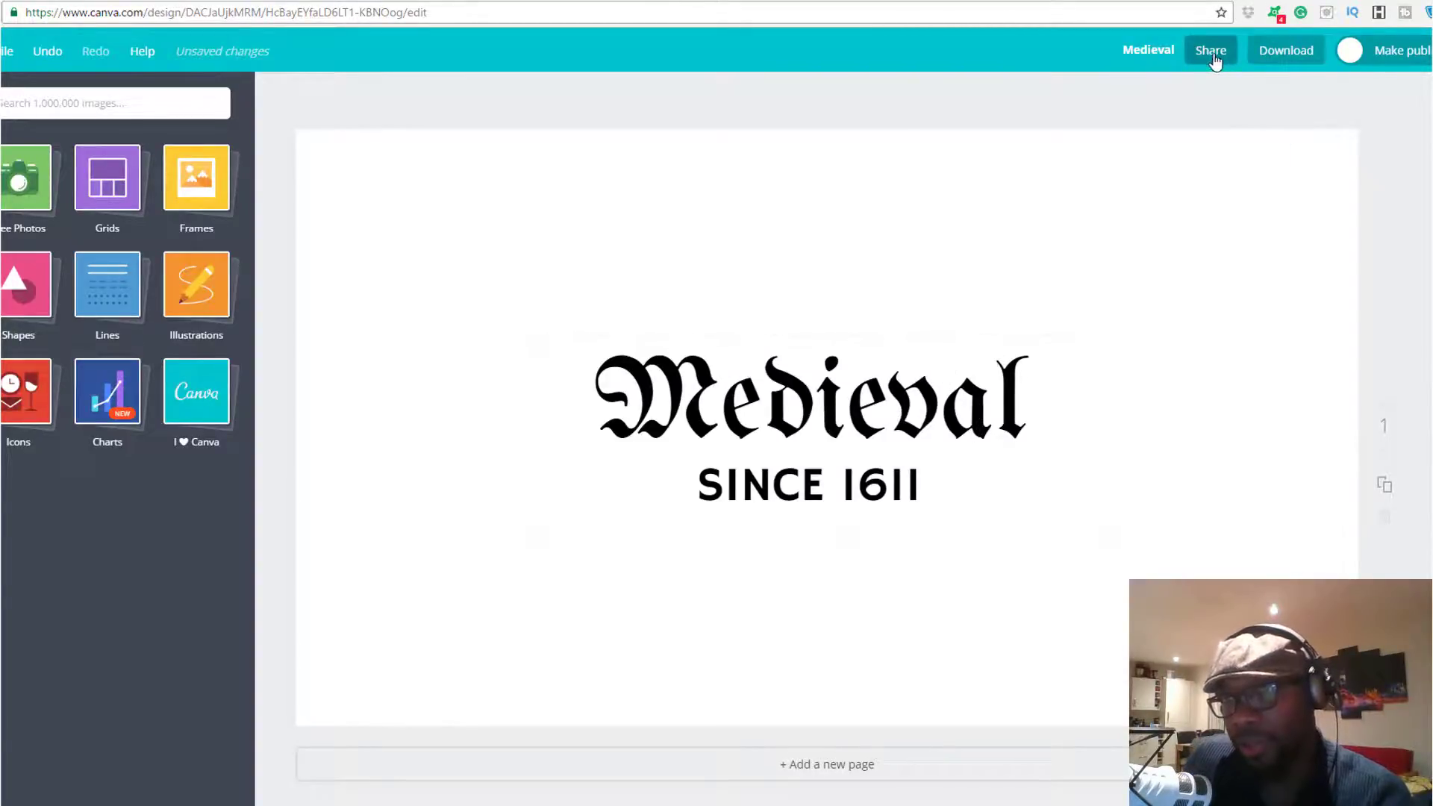
Retitle the design from Medieval to 'demo art'
click(1152, 54)
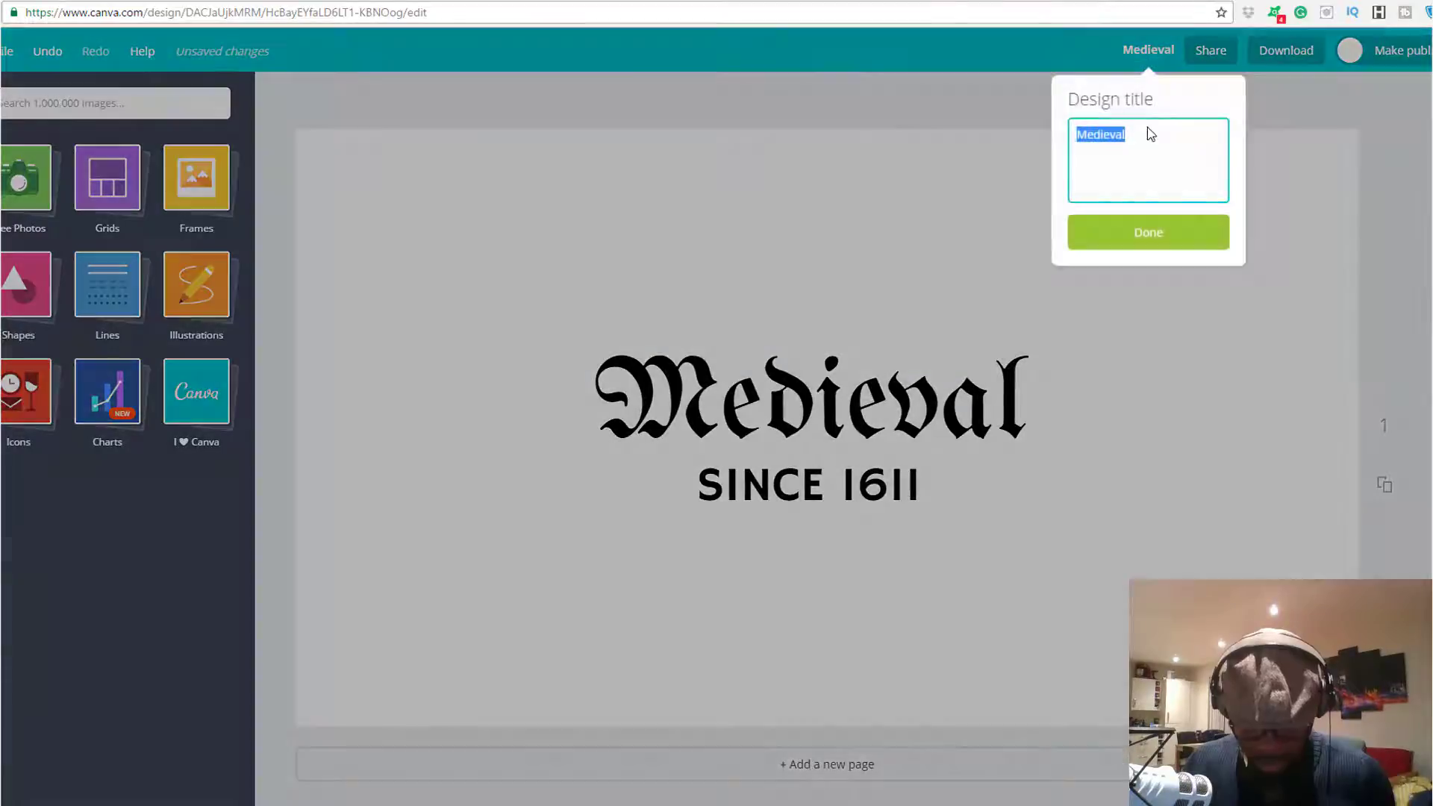
text(demo)
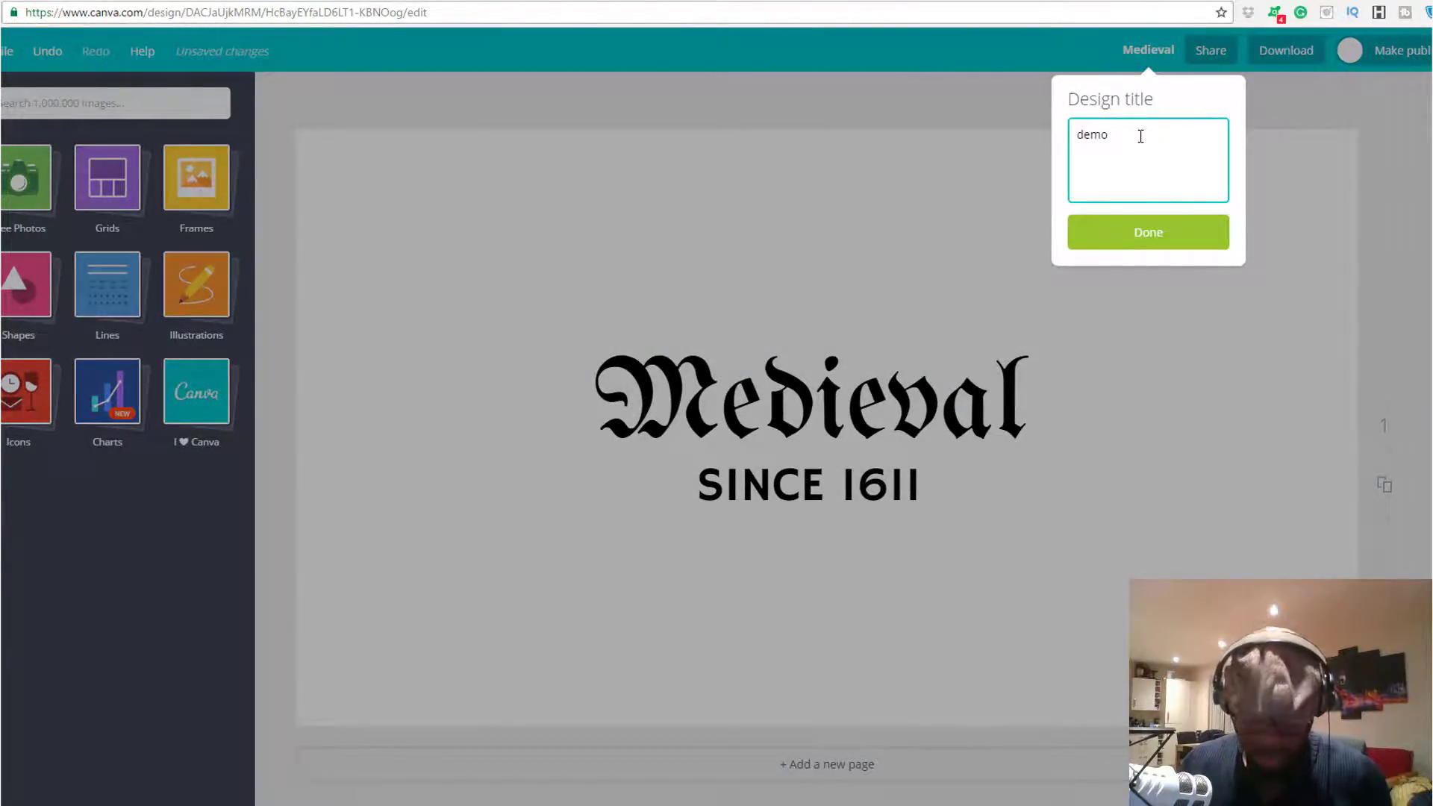
text( art)
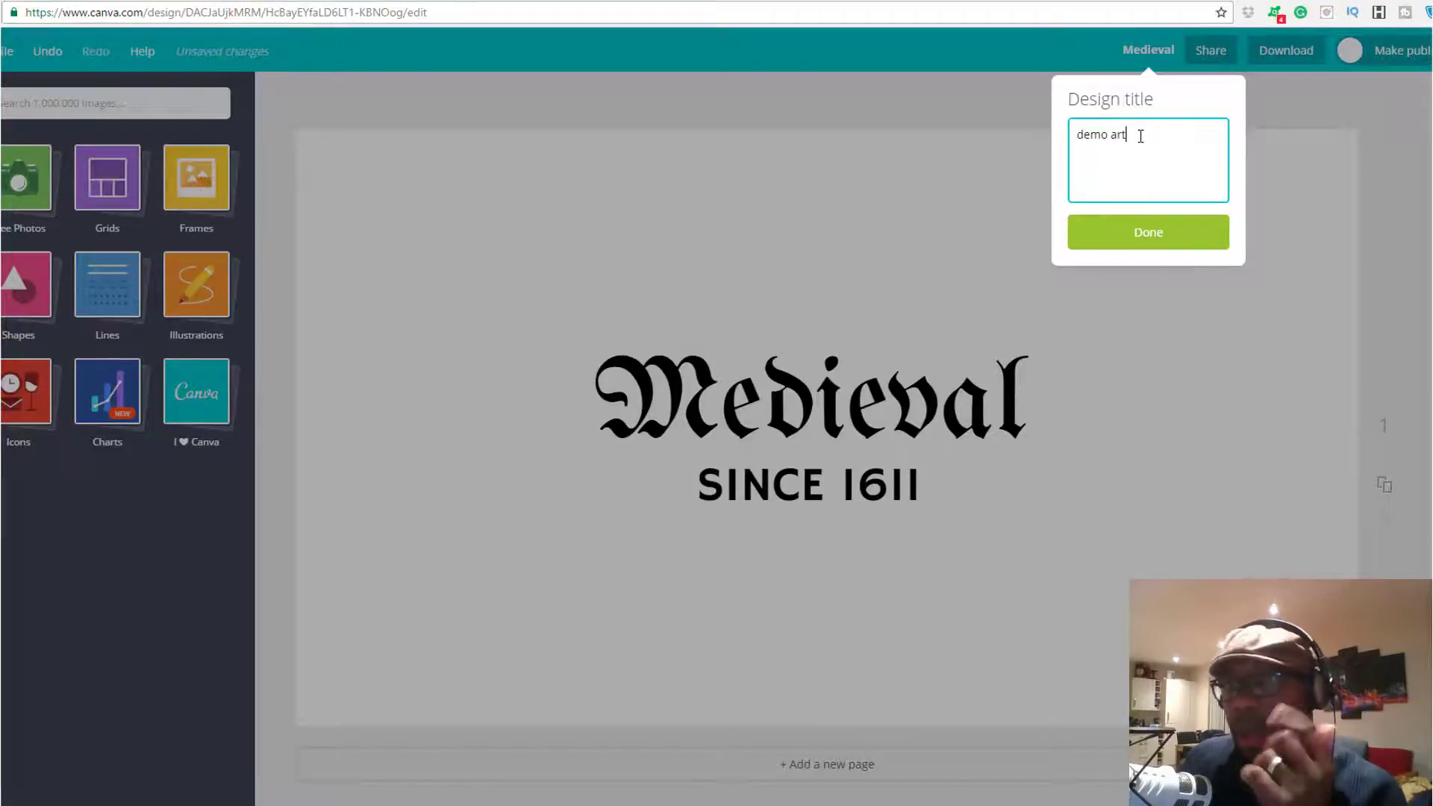
click(1161, 246)
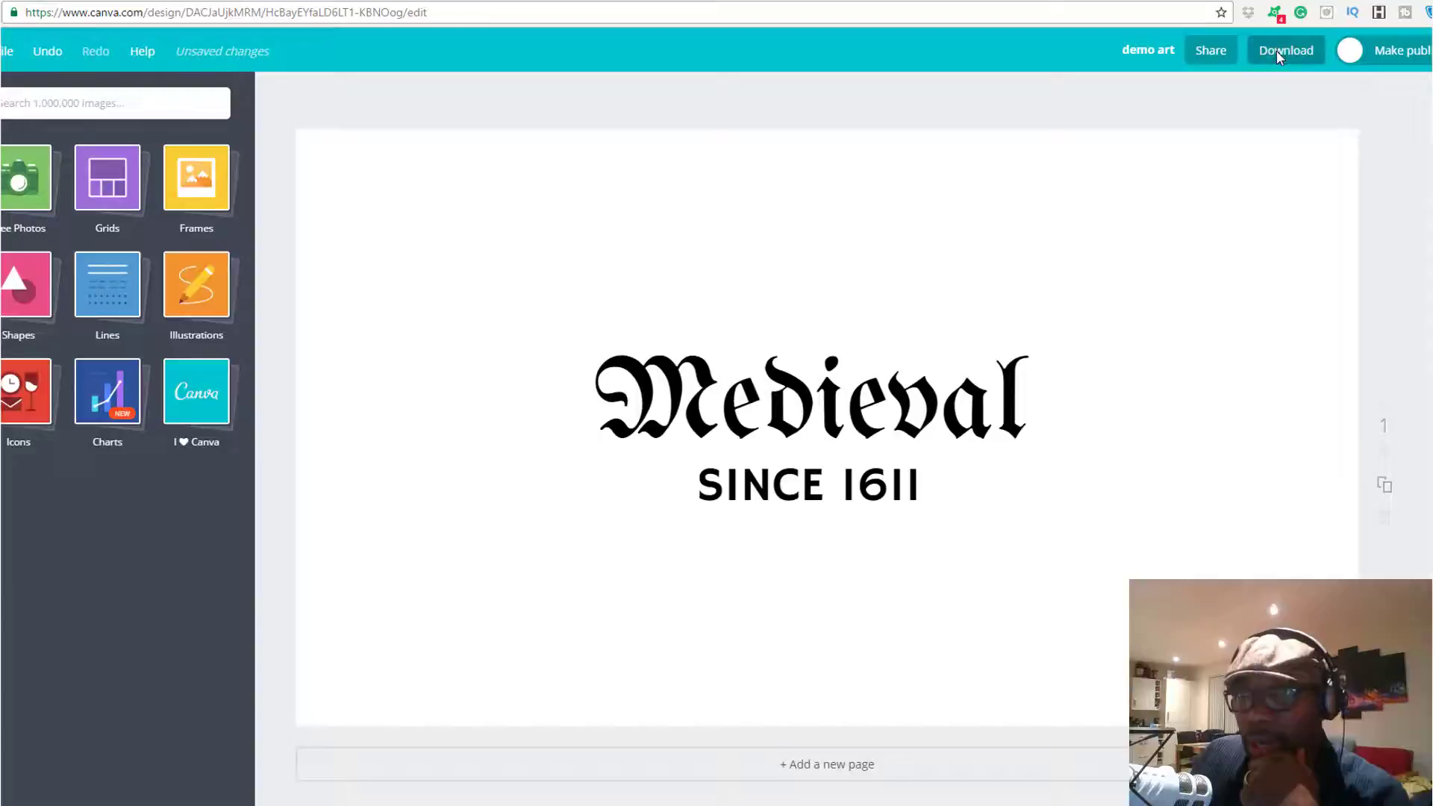
Download the design as a PNG (Recommended) file, then switch to the YouTube channel tab
click(1276, 51)
click(1277, 137)
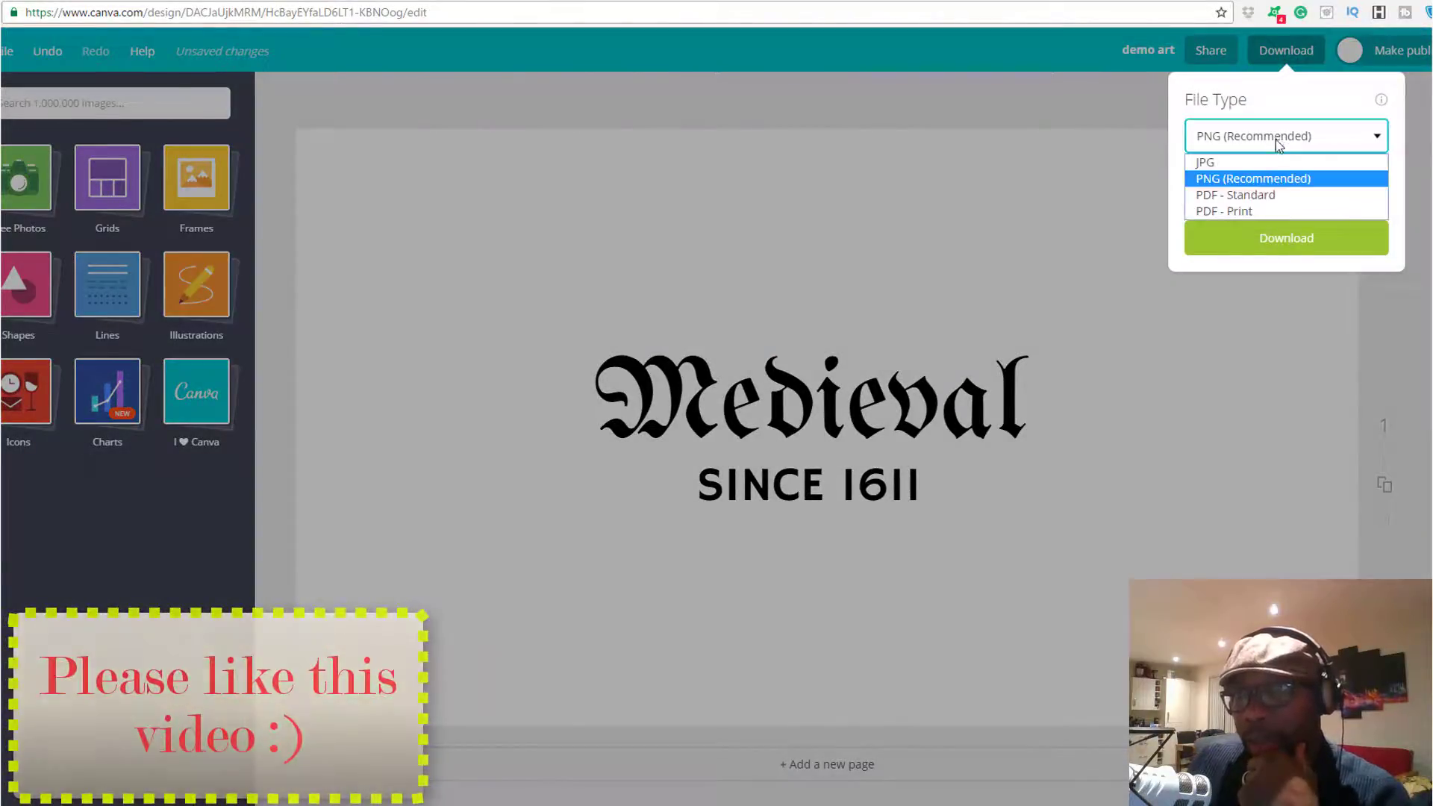
click(1254, 178)
click(1279, 237)
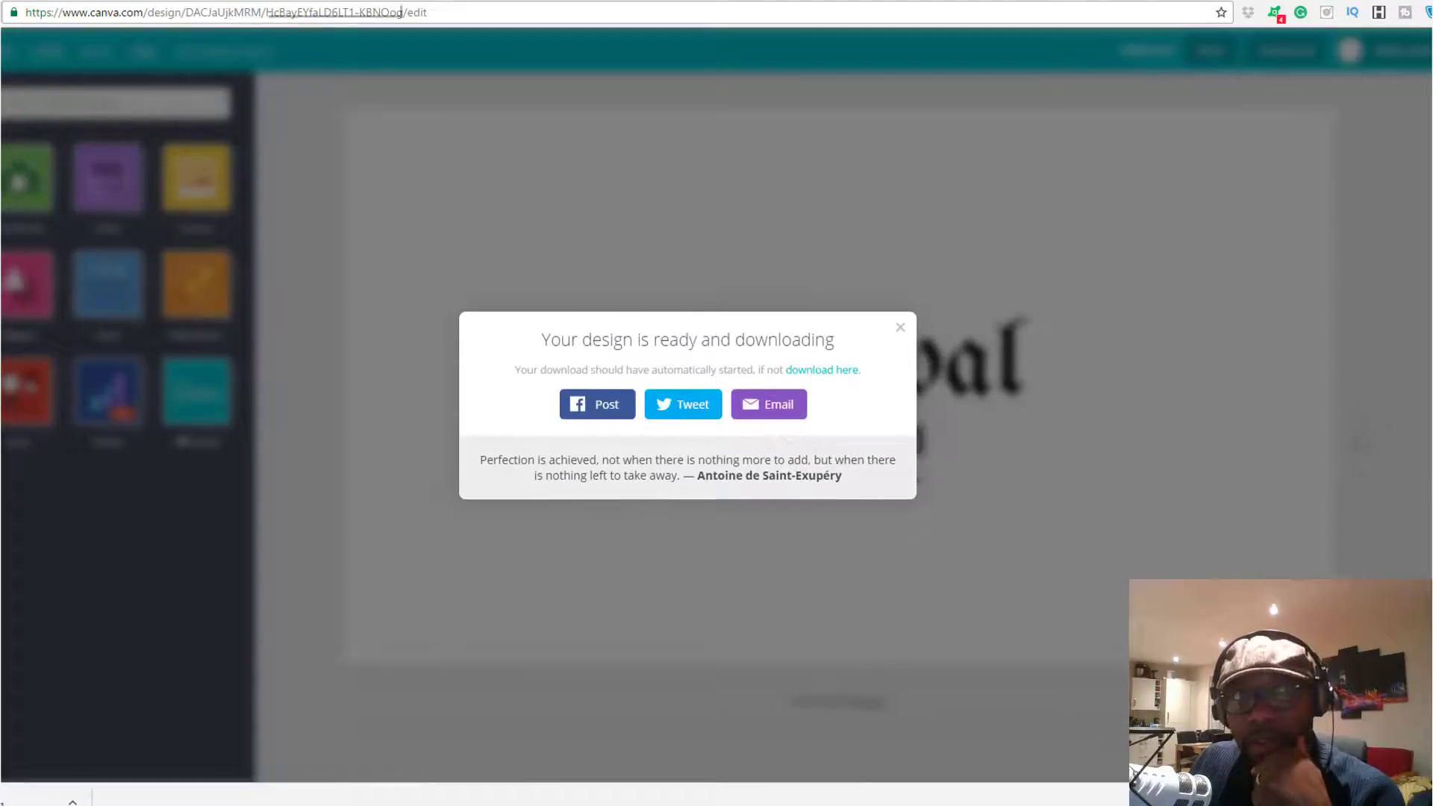
key(ctrl+Tab)
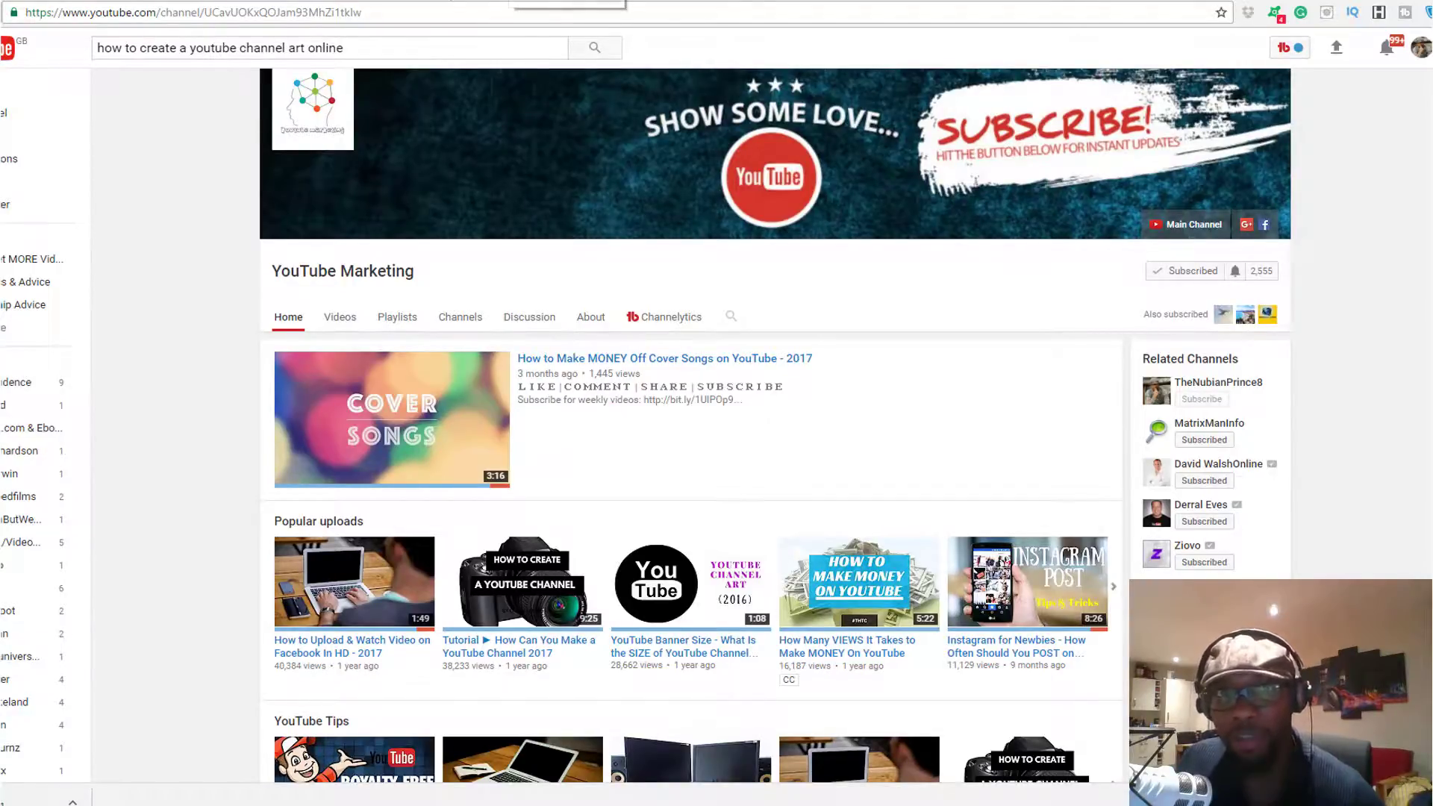
key(ctrl+Tab)
scroll(784, 291, up, 20)
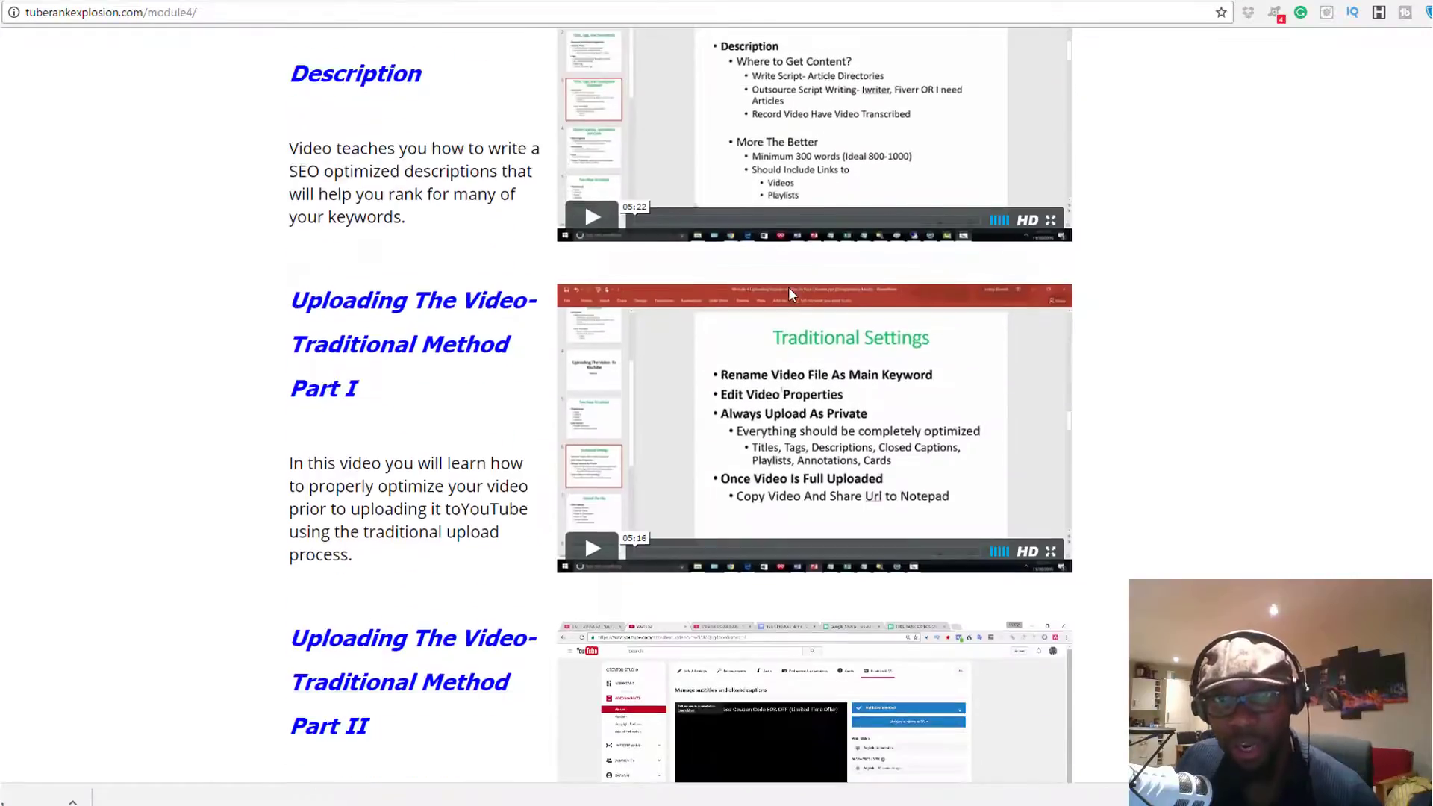
scroll(776, 293, up, 4)
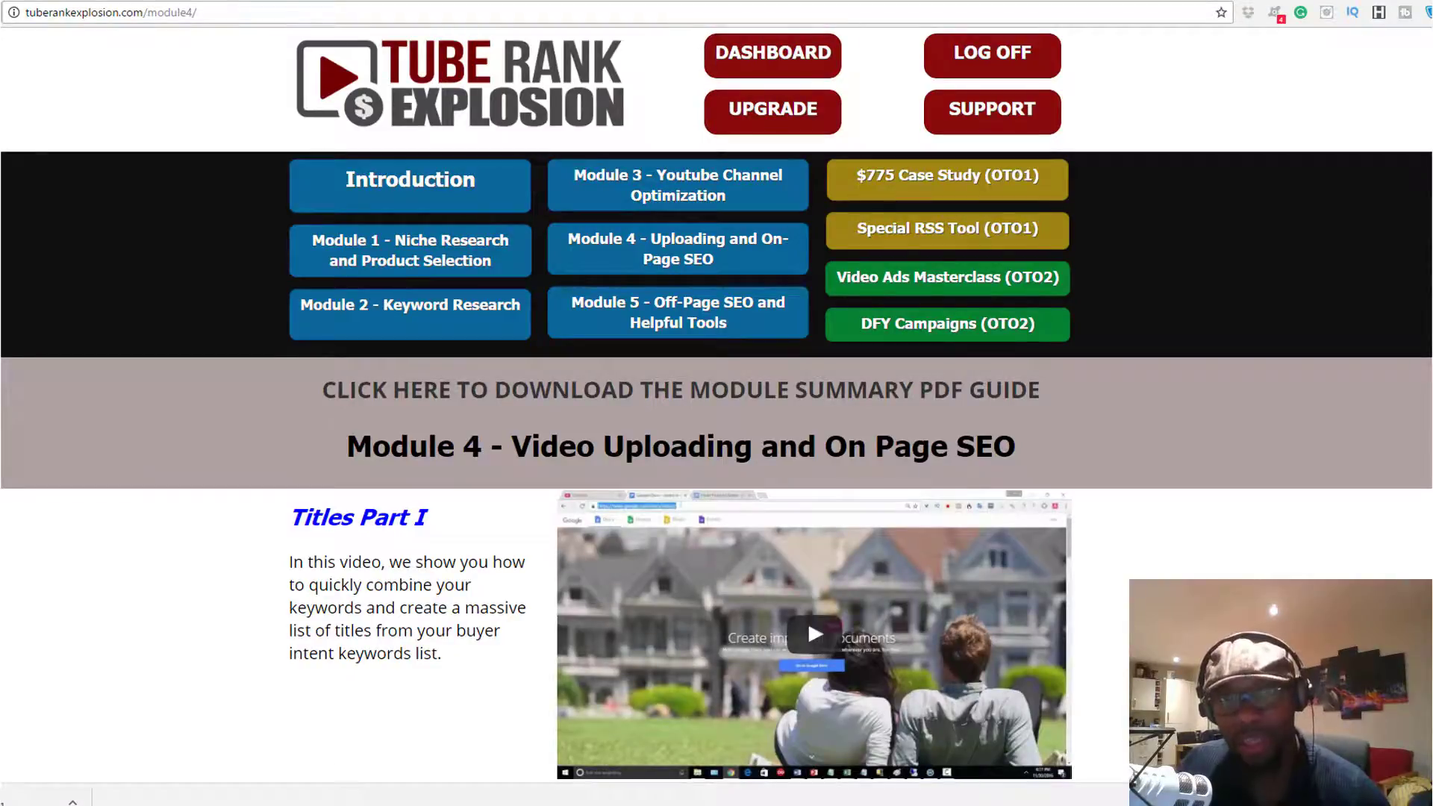
key(ctrl+Tab)
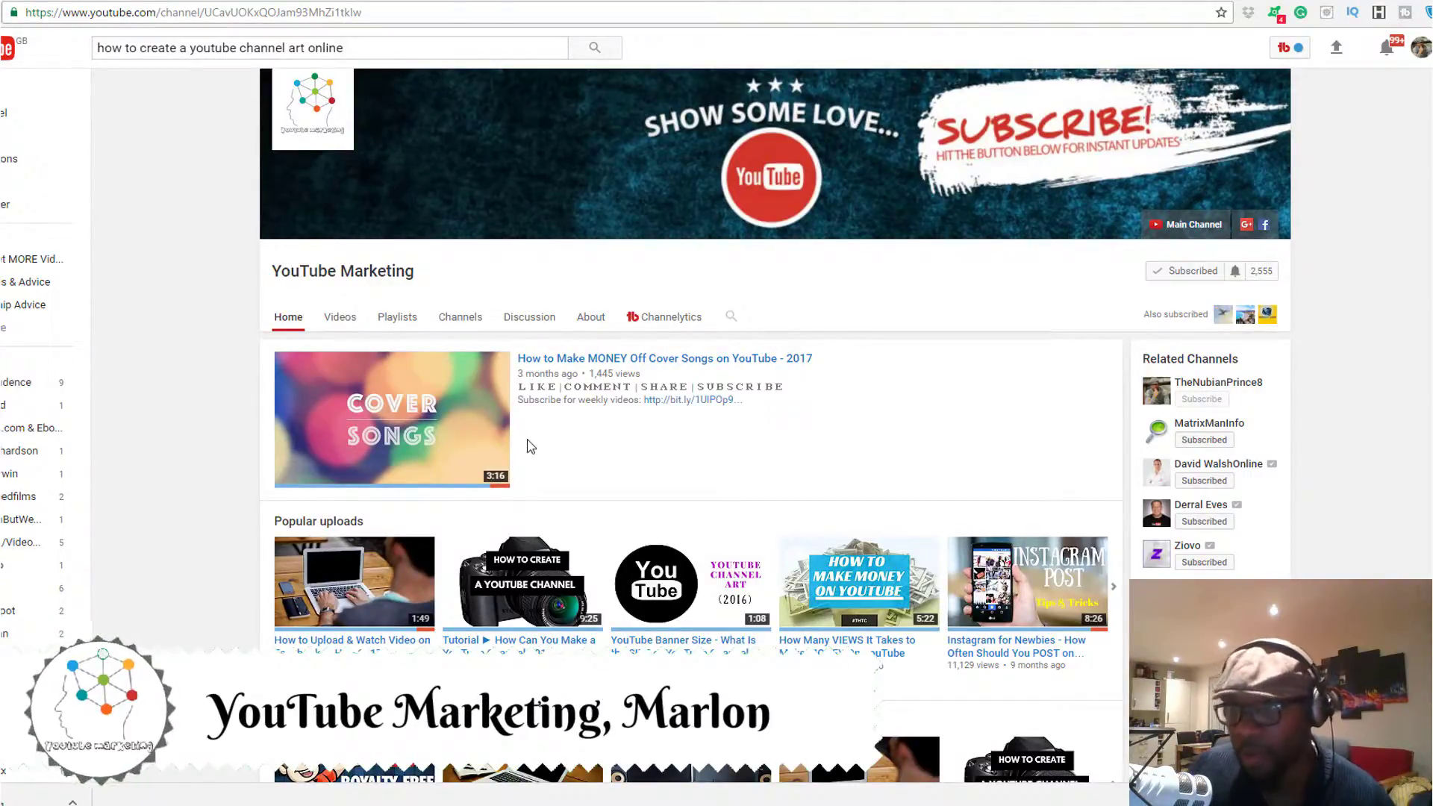
Scroll the channel home page down to the Popular uploads and YouTube Tips rows
scroll(688, 487, down, 3)
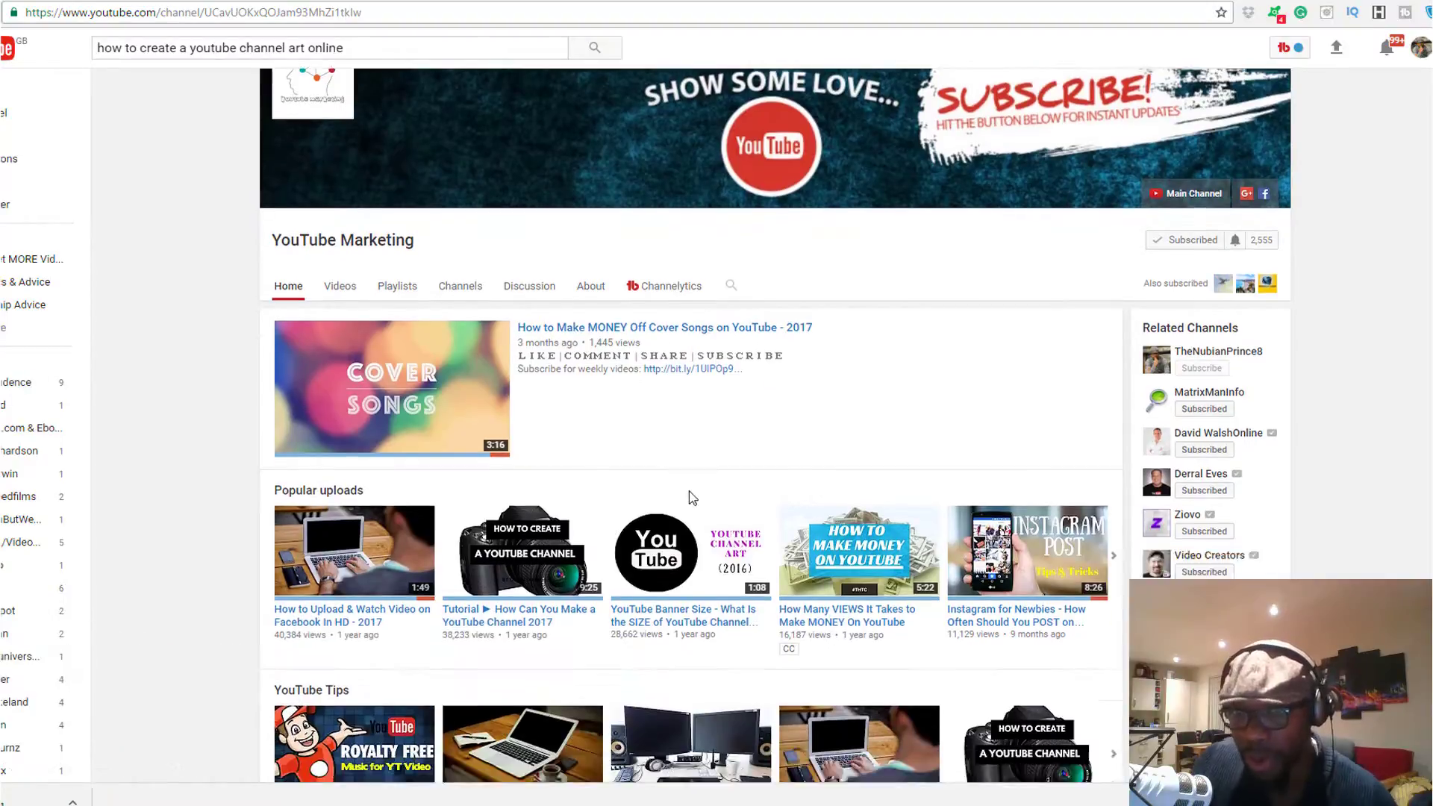